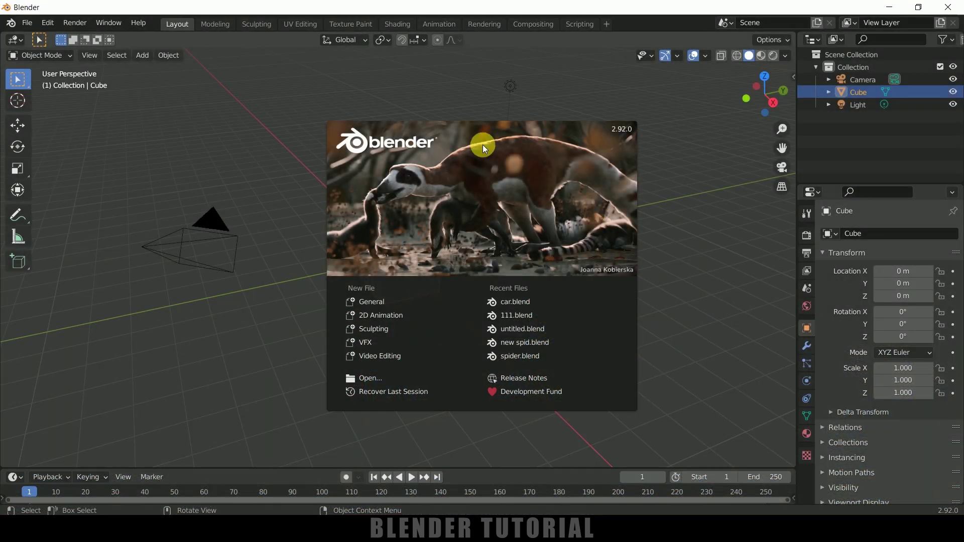
Dismiss the splash screen and delete the default cube, camera and light
click(717, 247)
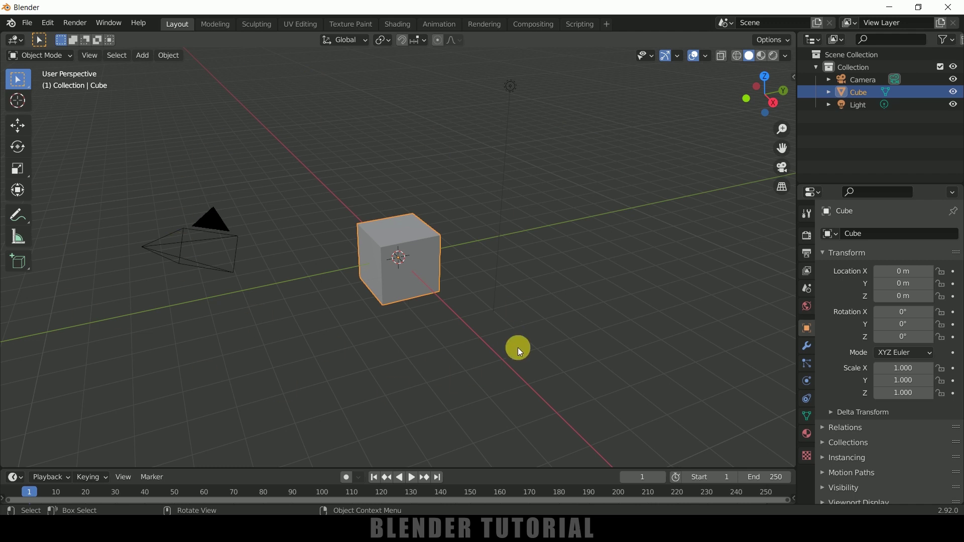
key(a)
key(Delete)
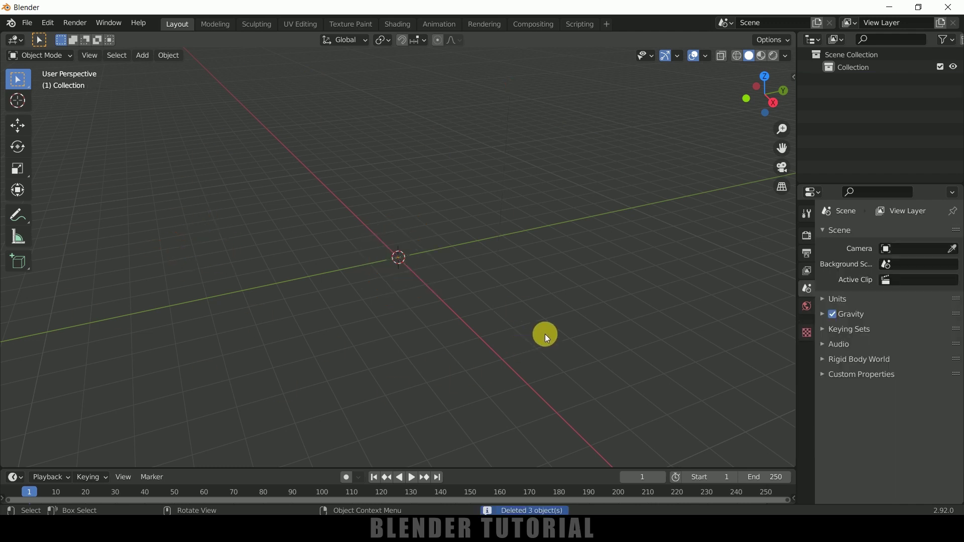
middle_drag(471, 293, 523, 297)
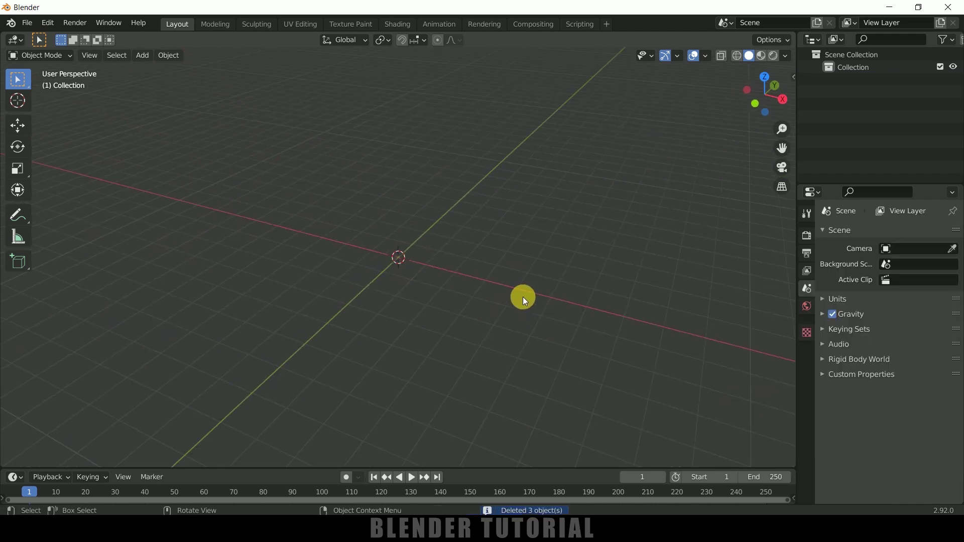
Add a text object and replace its placeholder word with BALUPRIME
click(144, 58)
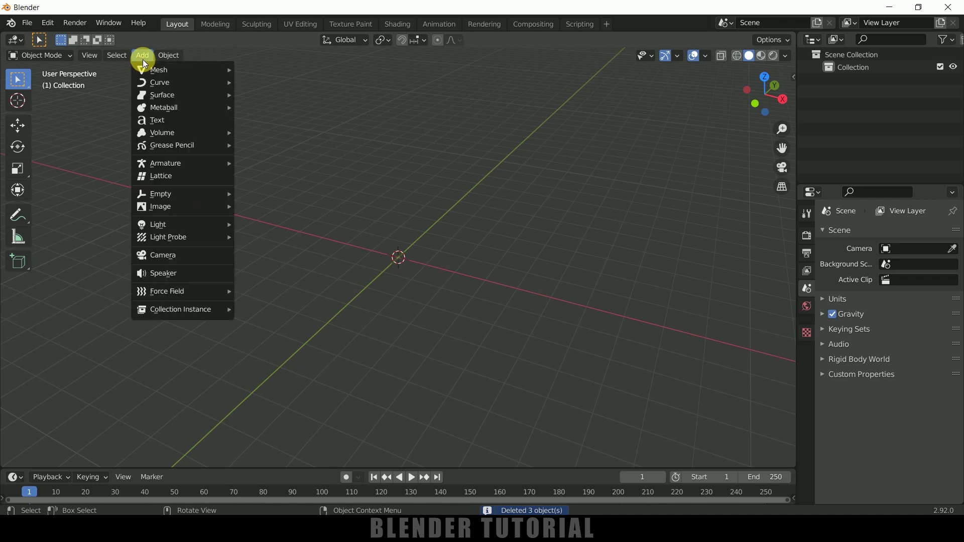
click(161, 122)
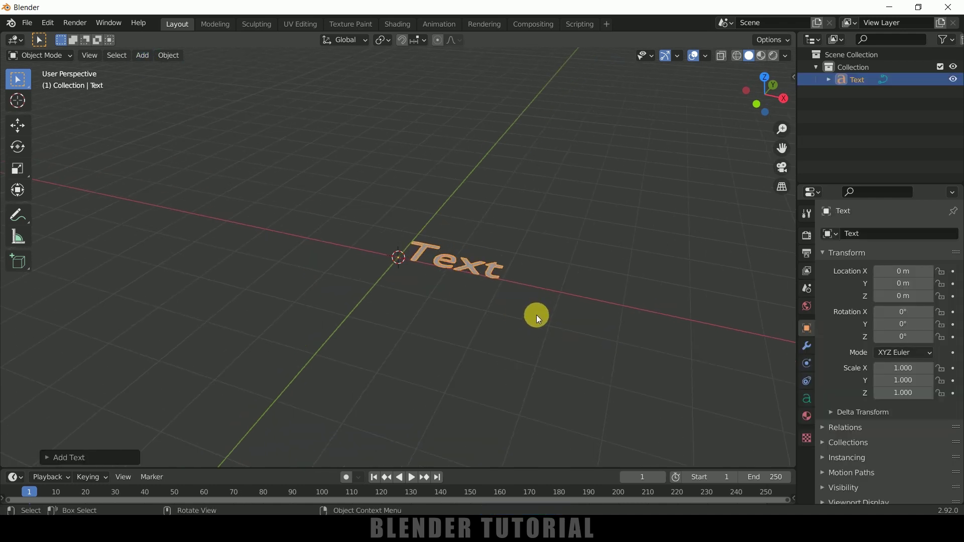
shift+middle_drag(536, 315, 492, 318)
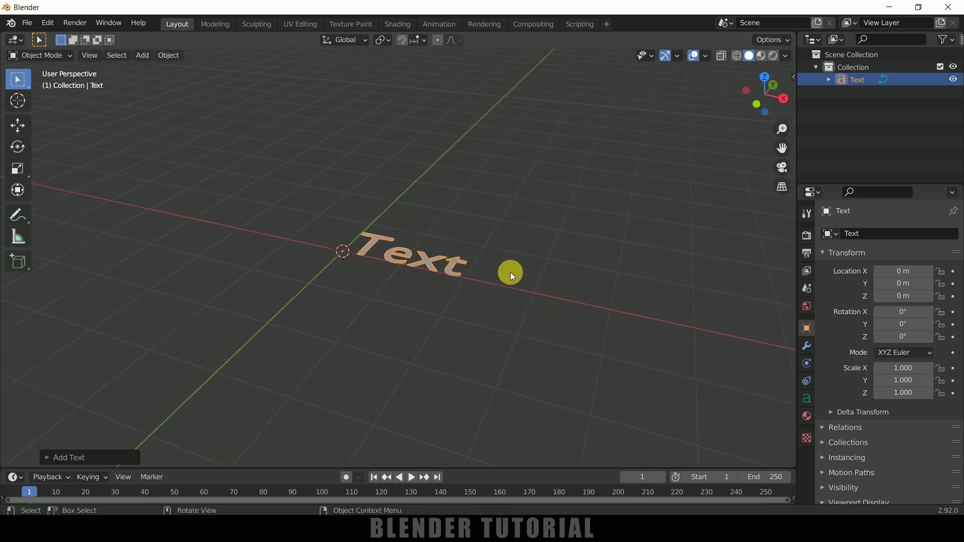
key(Tab)
key(BackSpace)
key(BackSpace)
key(BackSpace)
key(BackSpace)
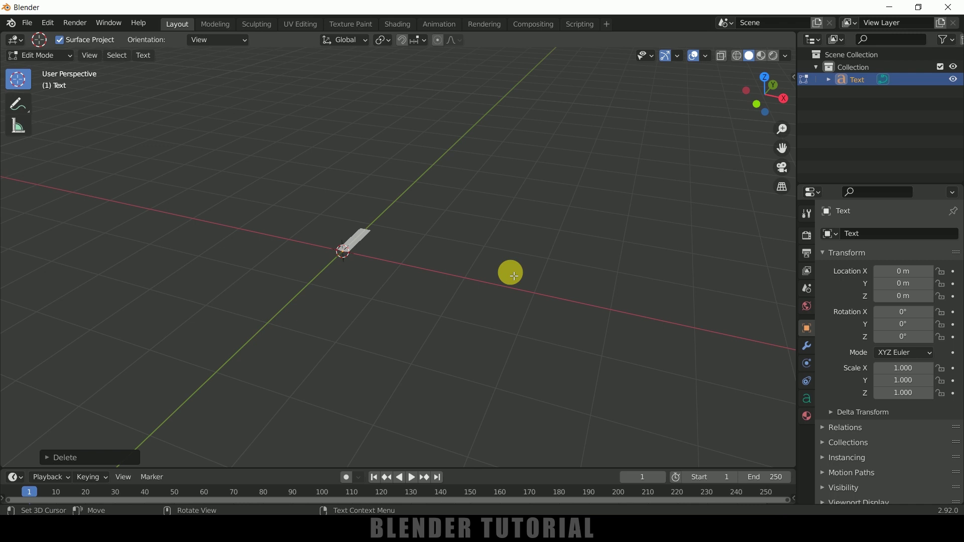
text(BALU)
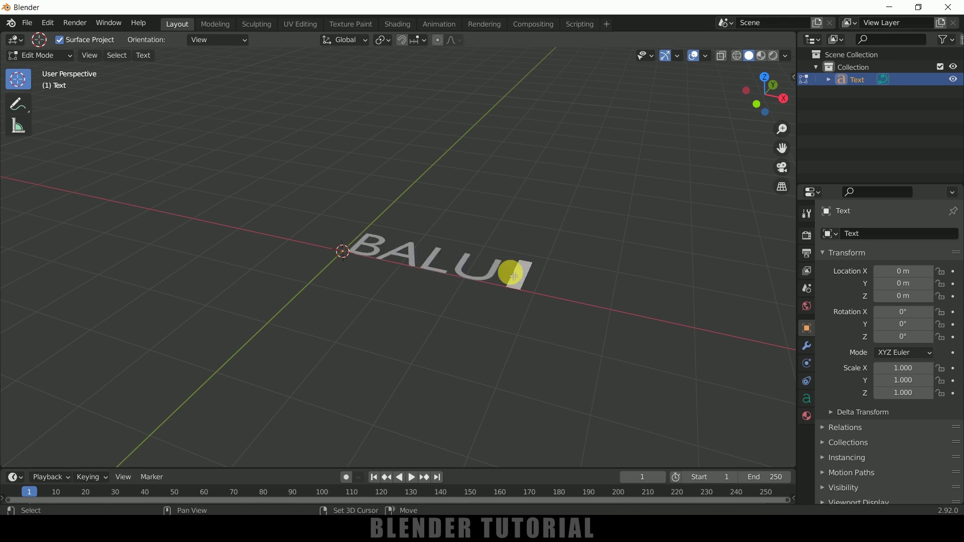
text(PRIME)
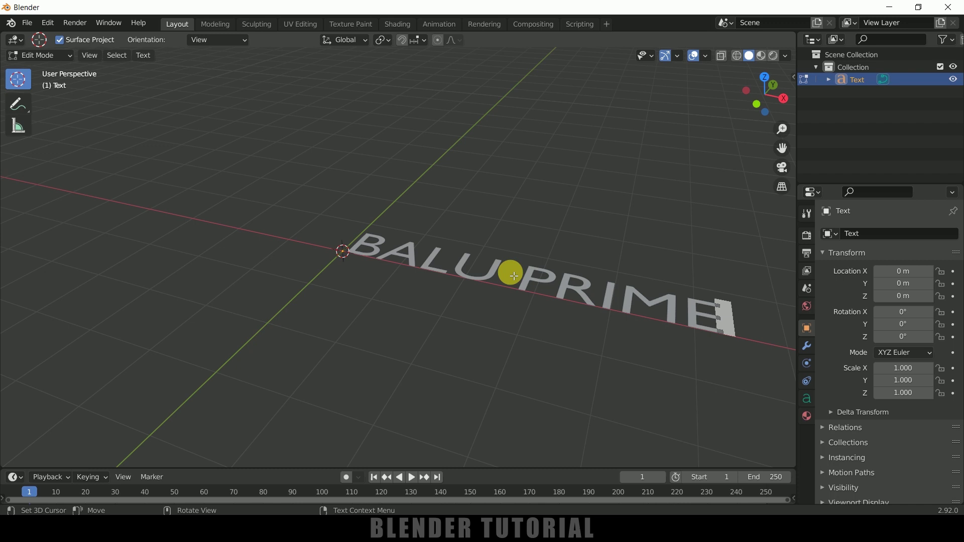
Set the text's horizontal paragraph alignment to Center
key(Tab)
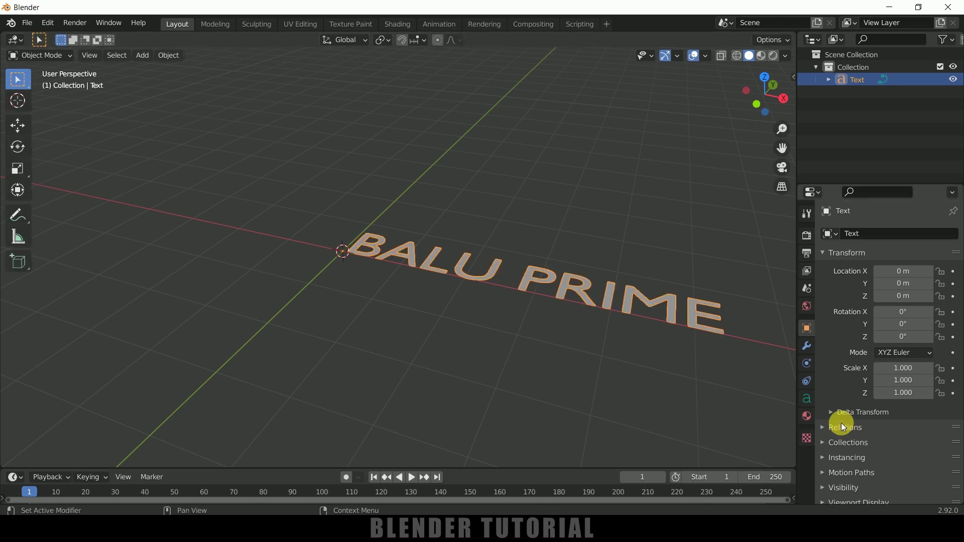
click(806, 400)
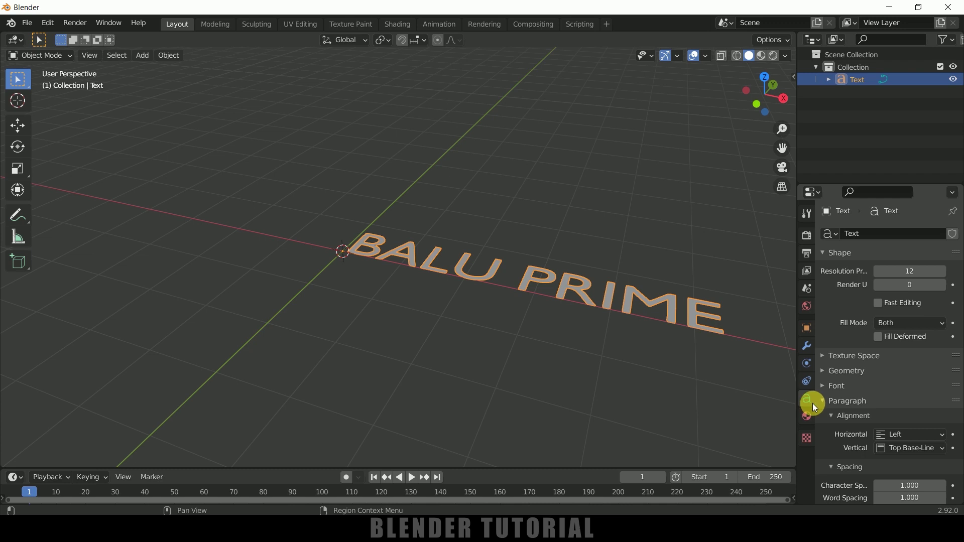
click(871, 438)
click(872, 397)
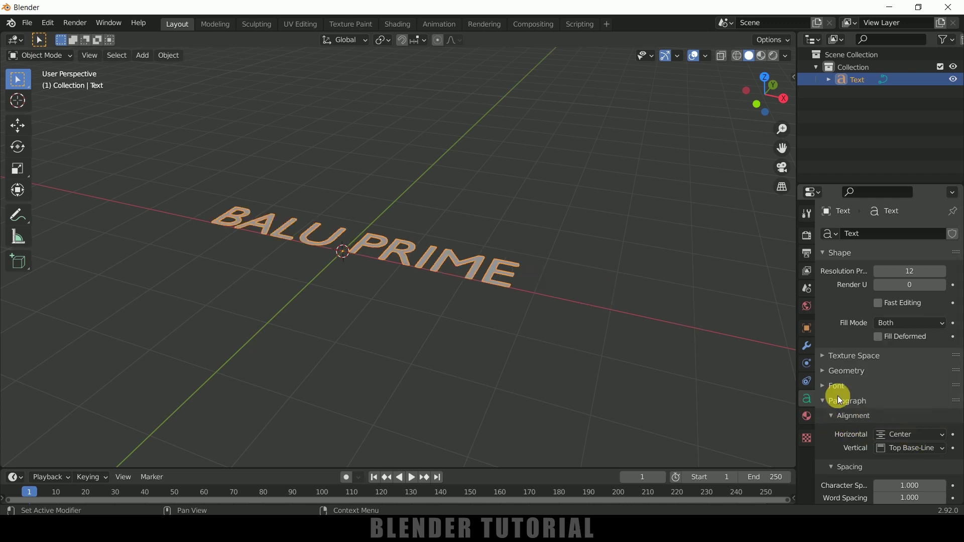
Rotate the text 90° about the X axis so it stands upright
middle_drag(580, 327, 307, 223)
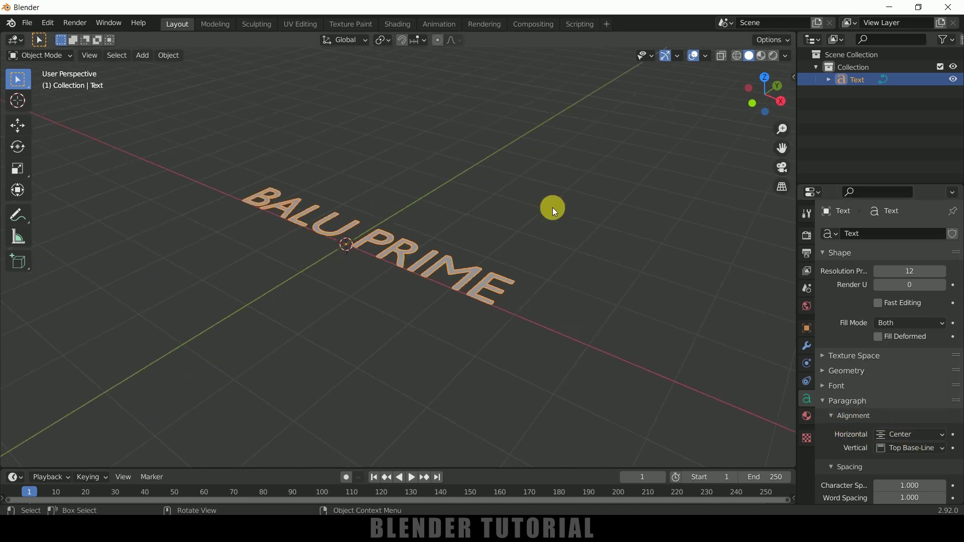
key(r)
key(x)
key(9)
key(0)
key(Return)
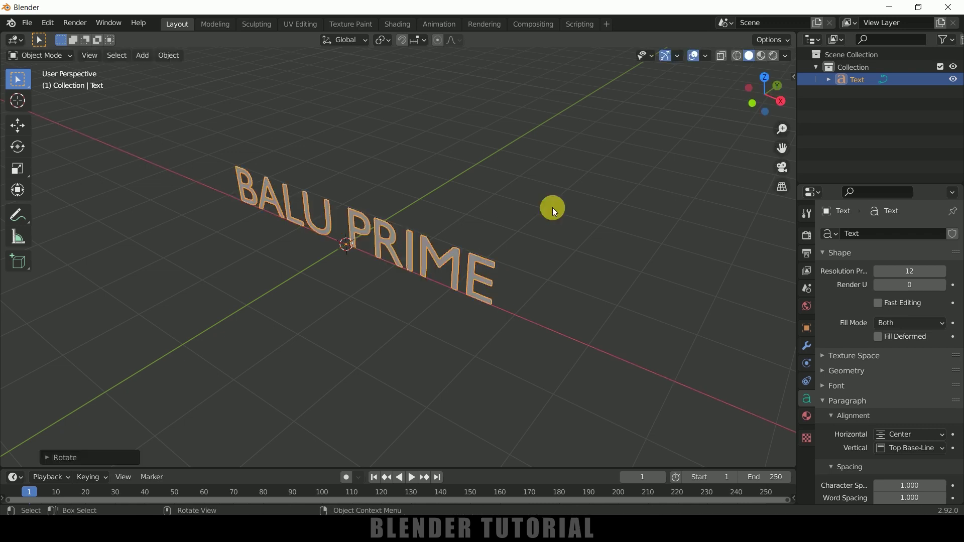
Set the text's Geometry Extrude depth to 0.1 m
scroll(861, 379, down, 1)
click(825, 350)
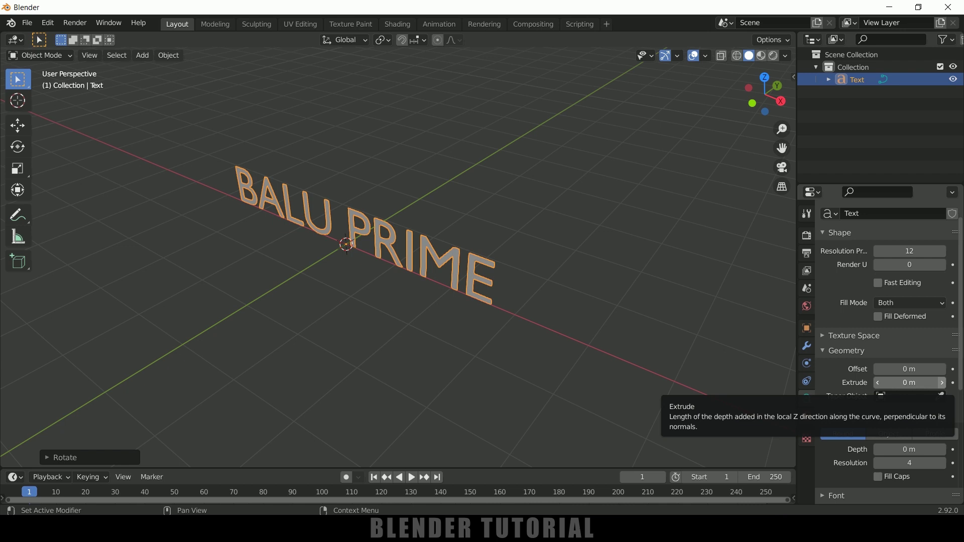
drag(929, 383, 938, 383)
click(942, 383)
click(942, 383)
click(942, 383)
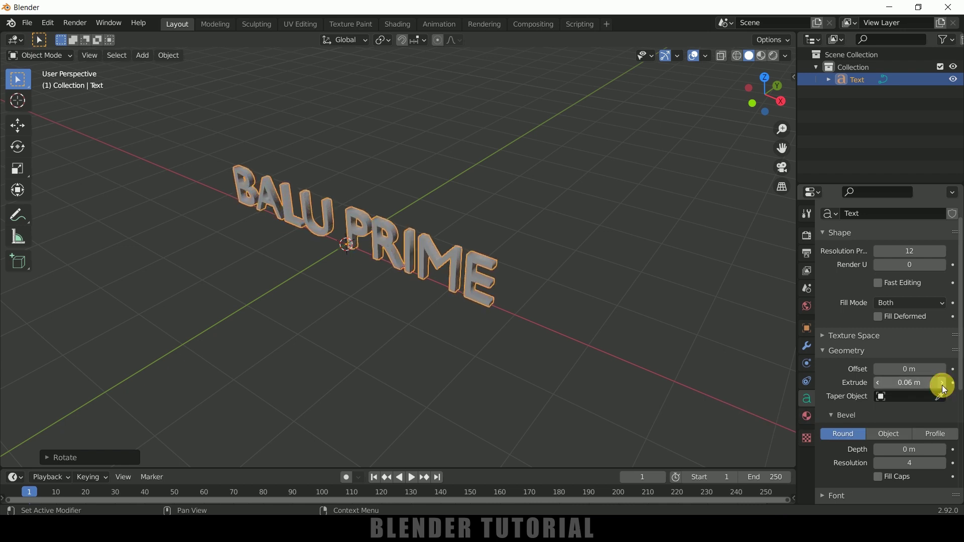
click(942, 383)
mouse_move(546, 276)
middle_down()
mouse_move(555, 279)
mouse_move(545, 269)
middle_up()
click(942, 383)
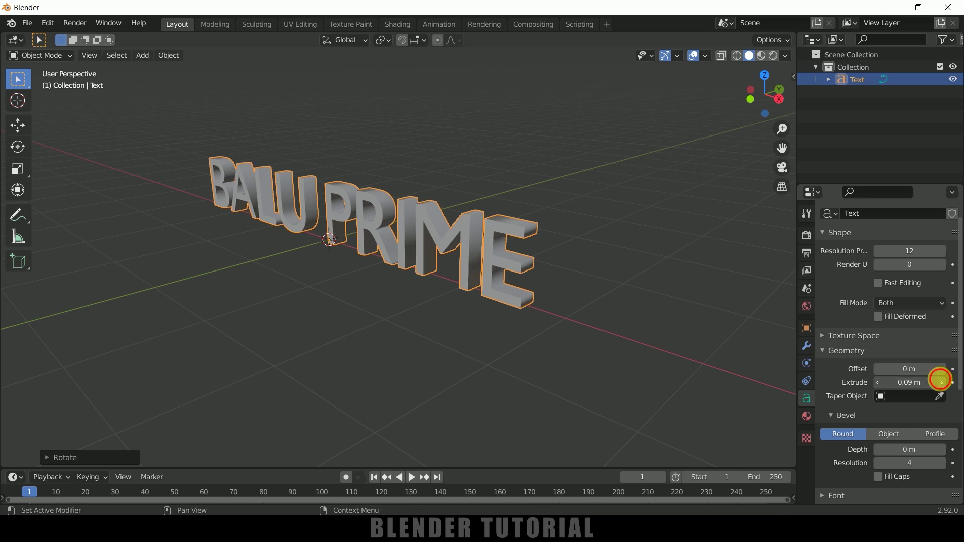
click(942, 383)
middle_drag(501, 312, 531, 321)
Add a 0.01 m bevel depth with bevel resolution 6 to the letters
scroll(854, 455, down, 3)
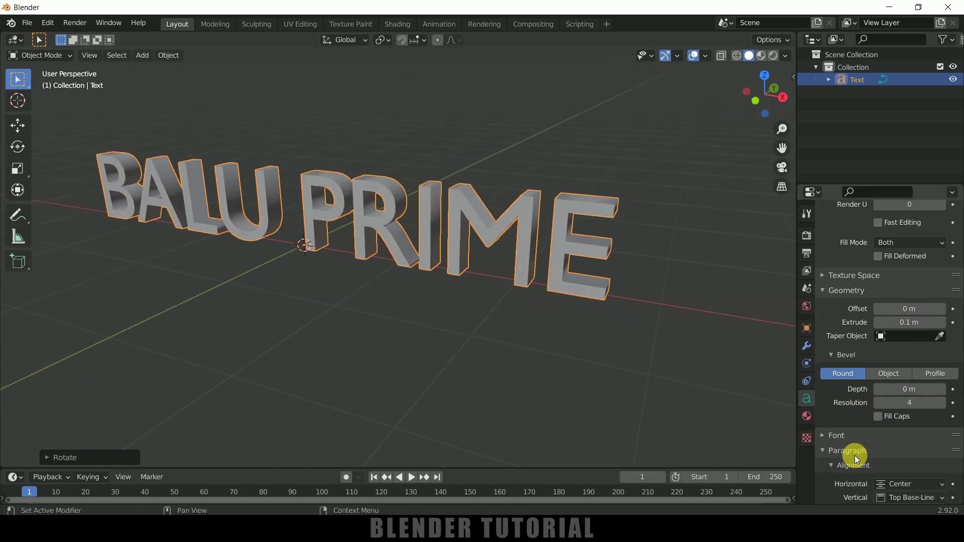
click(942, 390)
mouse_move(598, 334)
middle_down()
mouse_move(562, 327)
mouse_move(583, 334)
middle_up()
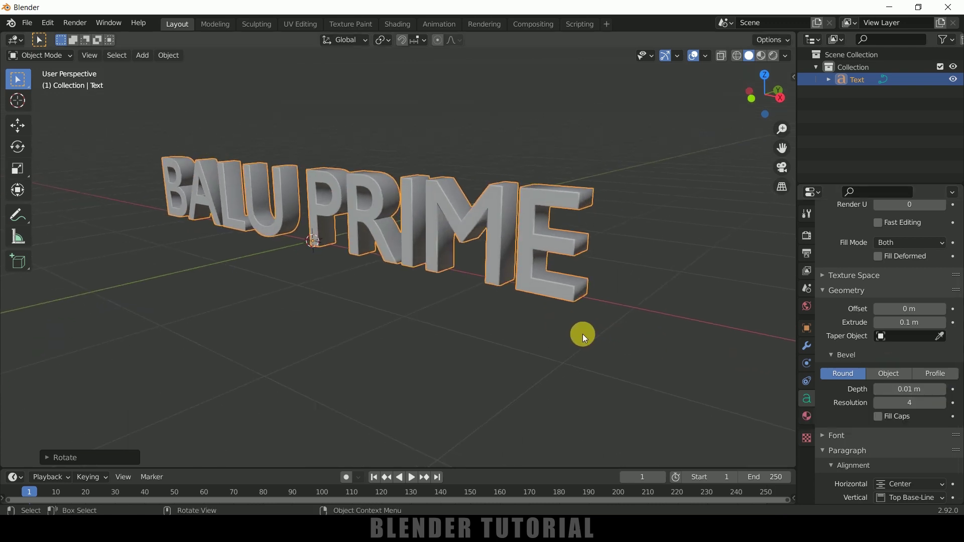
click(944, 403)
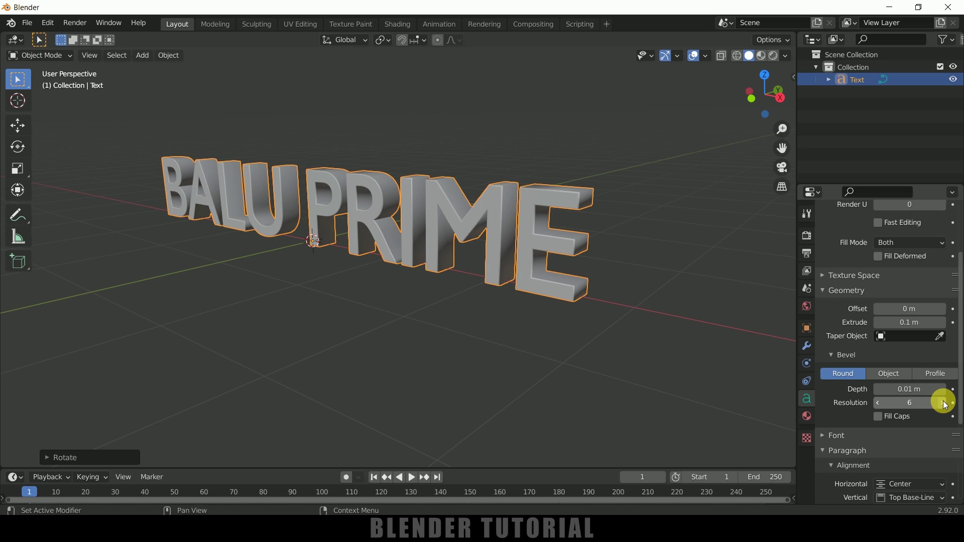
scroll(480, 338, up, 1)
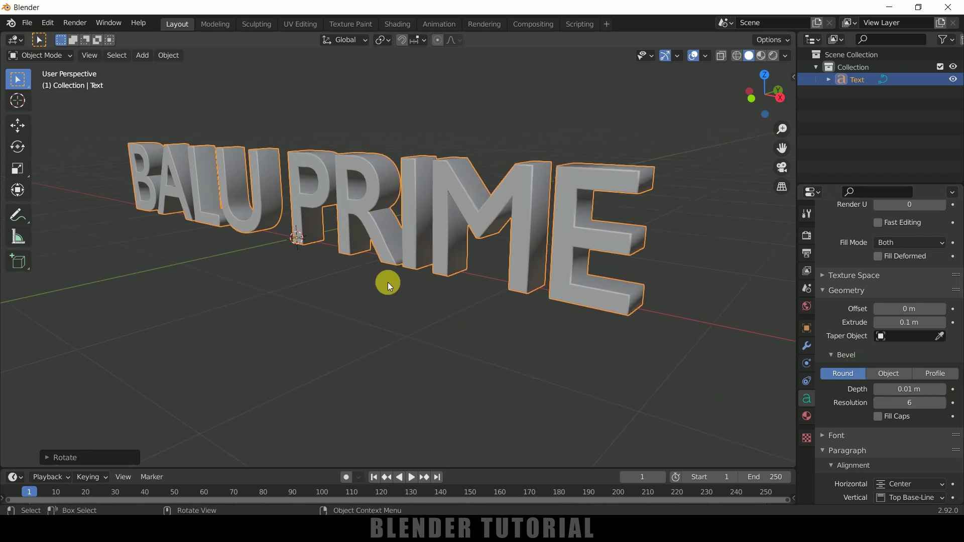
middle_drag(388, 282, 396, 305)
scroll(396, 305, up, 2)
scroll(848, 427, down, 2)
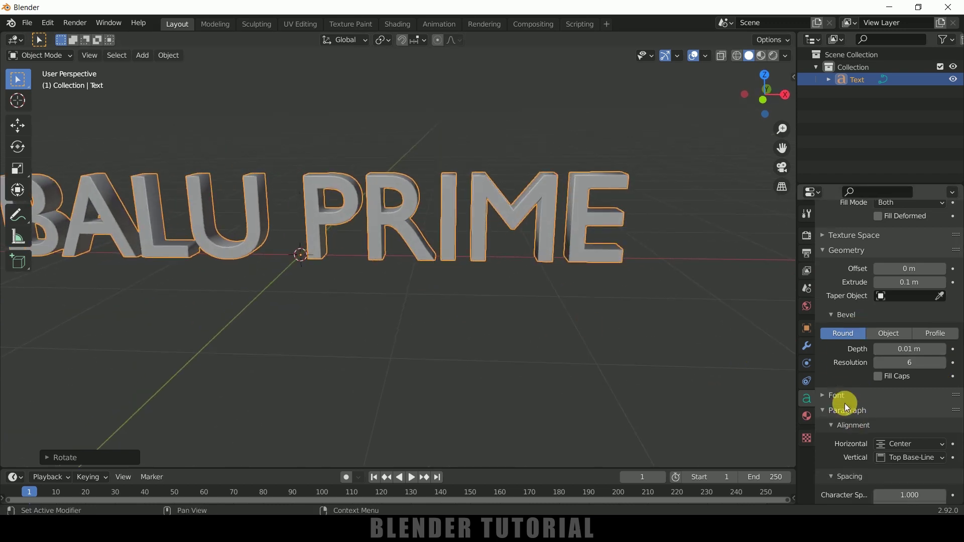
Load astron boy.ttf as the regular font and tilt the view to see the letters in perspective
click(830, 396)
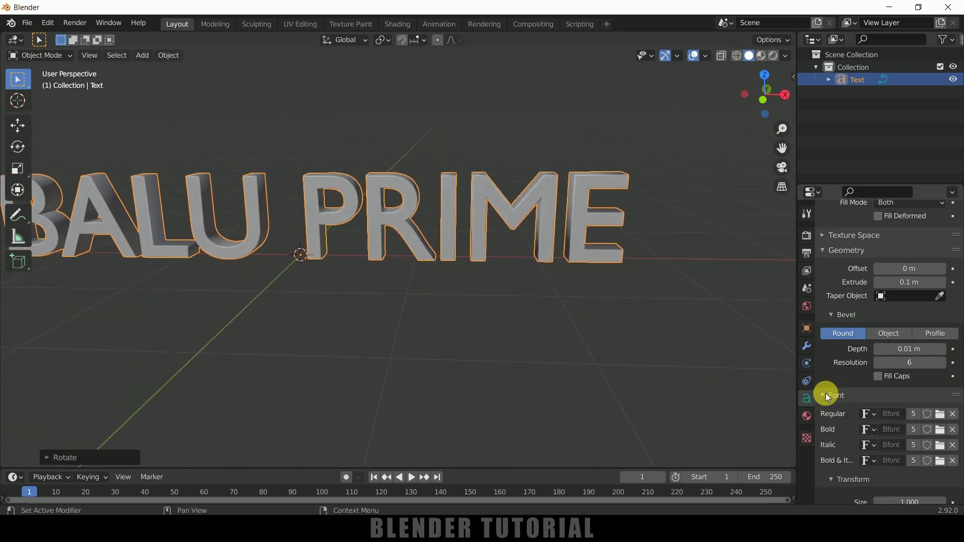
click(941, 417)
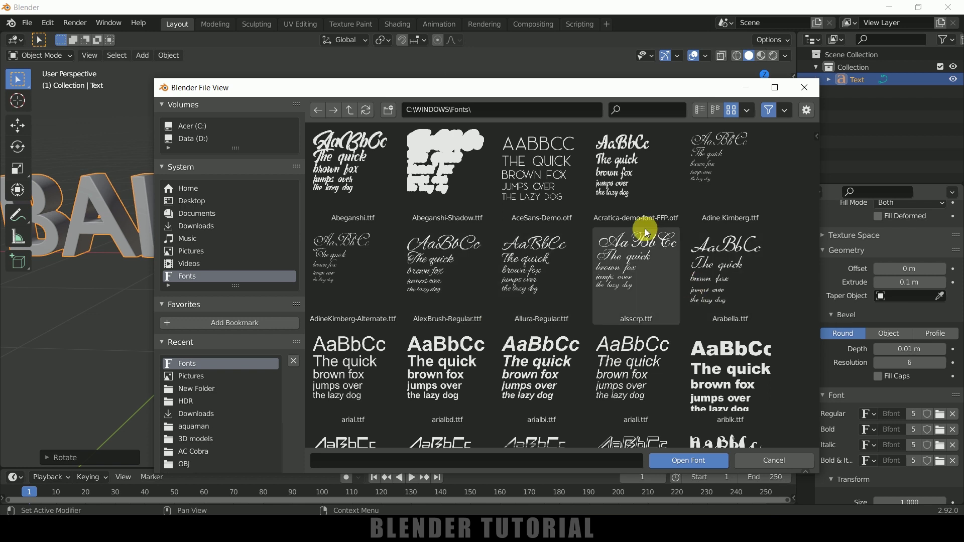
scroll(538, 290, down, 2)
scroll(648, 311, down, 1)
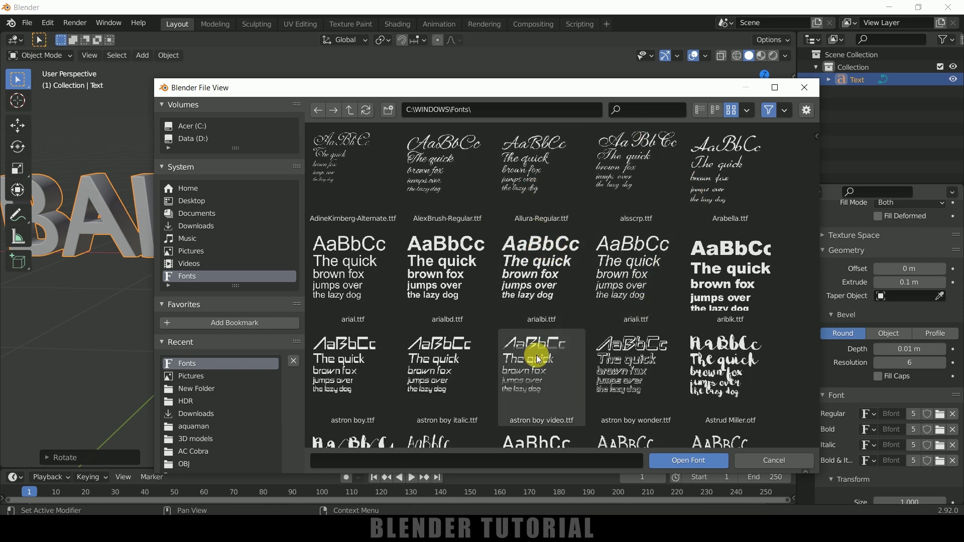
click(355, 360)
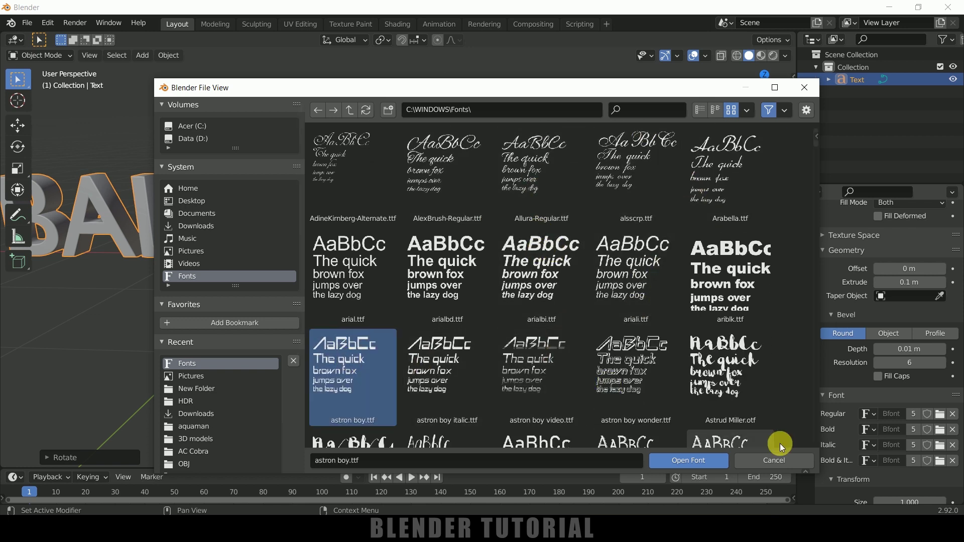
click(691, 461)
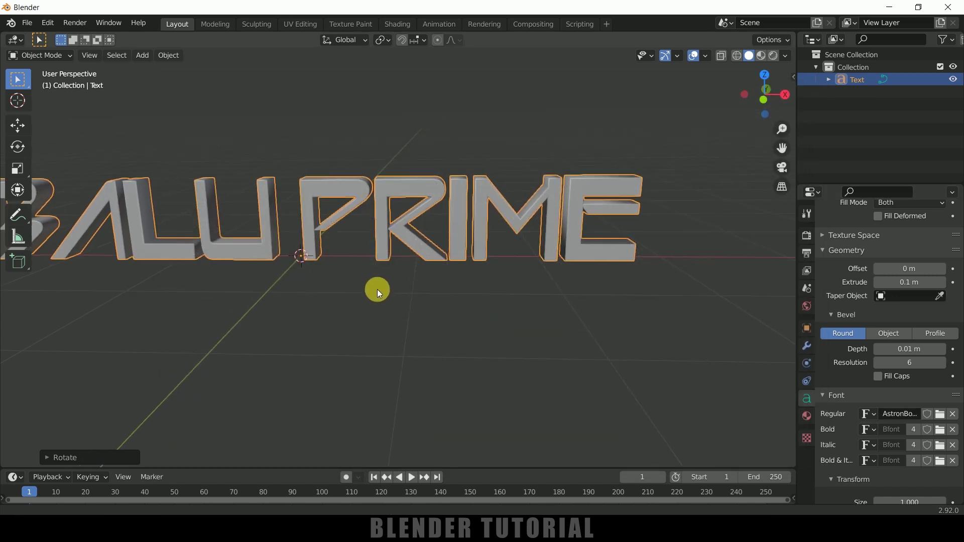
middle_drag(377, 289, 478, 258)
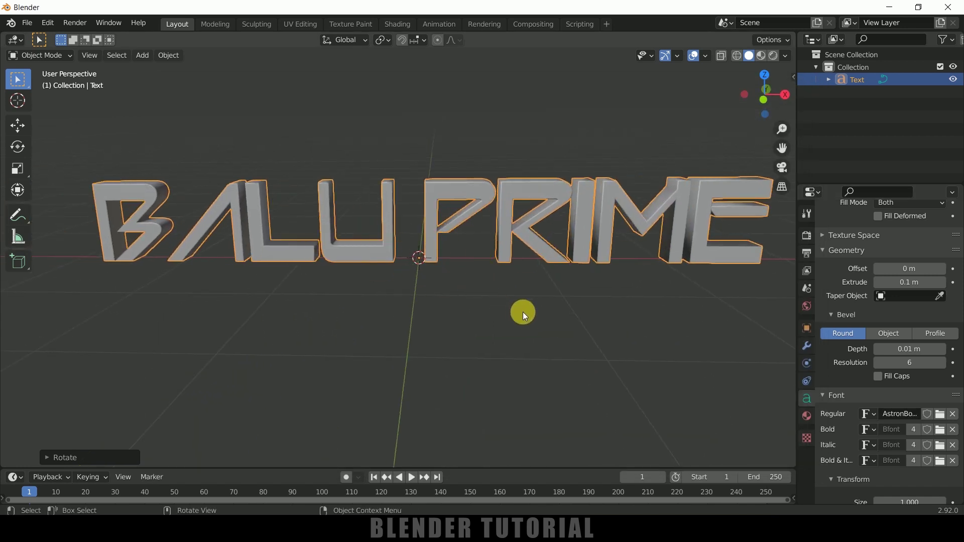
middle_drag(523, 315, 378, 210)
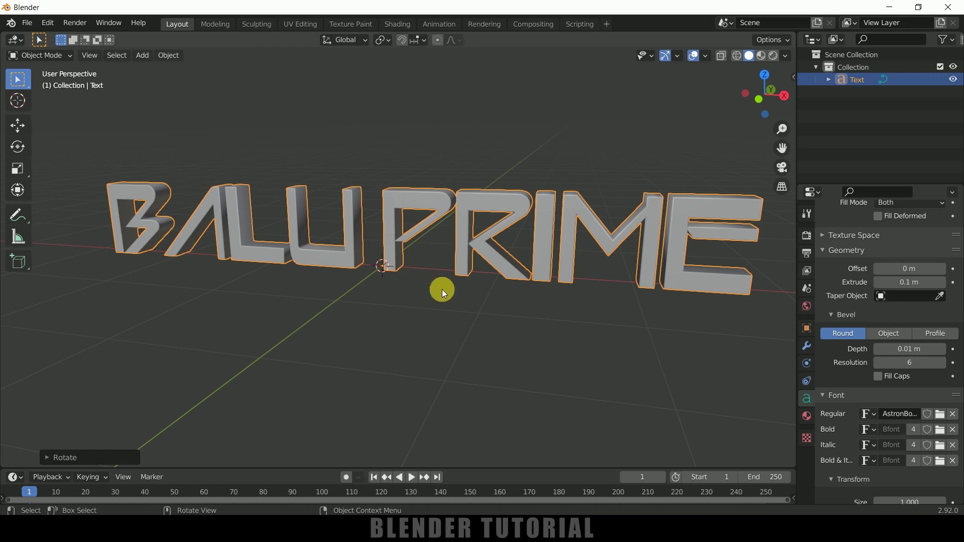
Re-enter text editing and retype the final E of BALU PRIME
shift+middle_drag(537, 359, 510, 367)
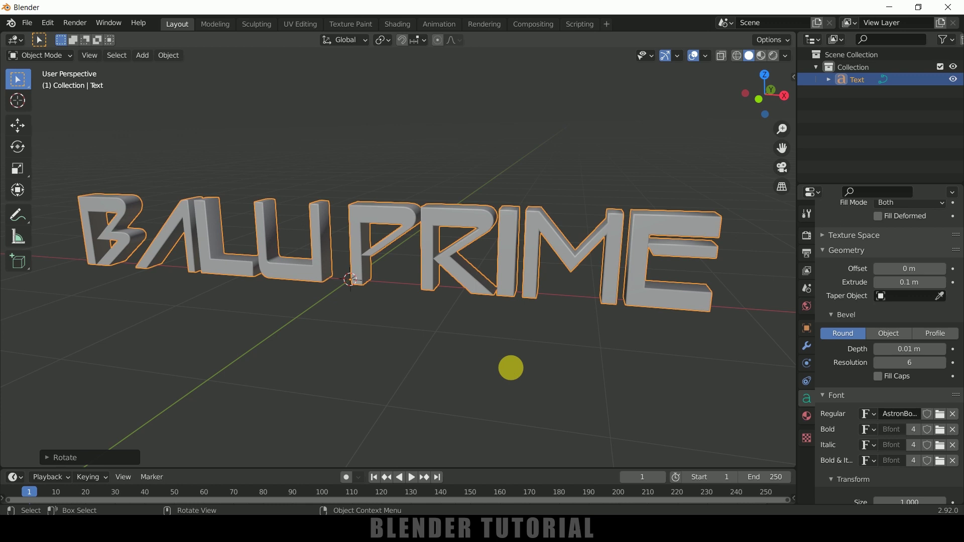
key(Tab)
key(BackSpace)
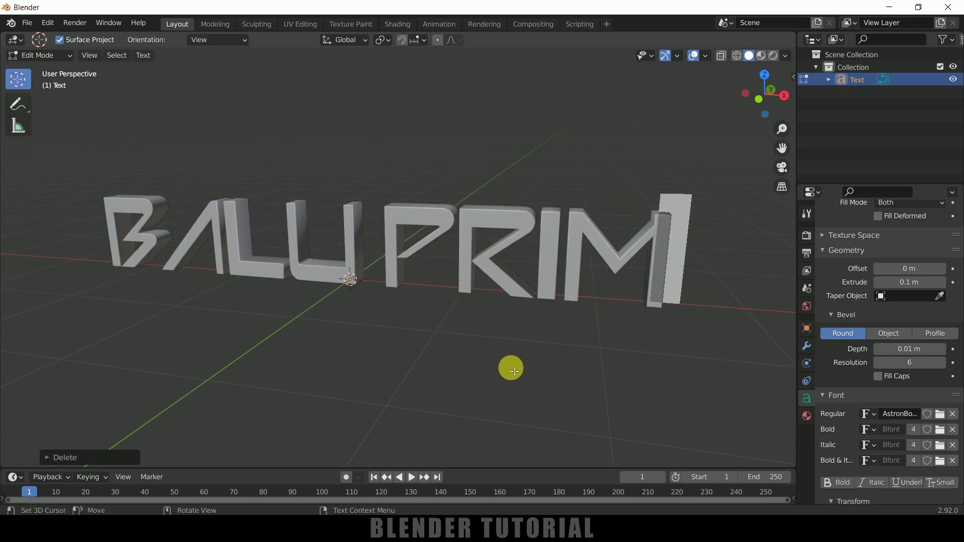
text(E)
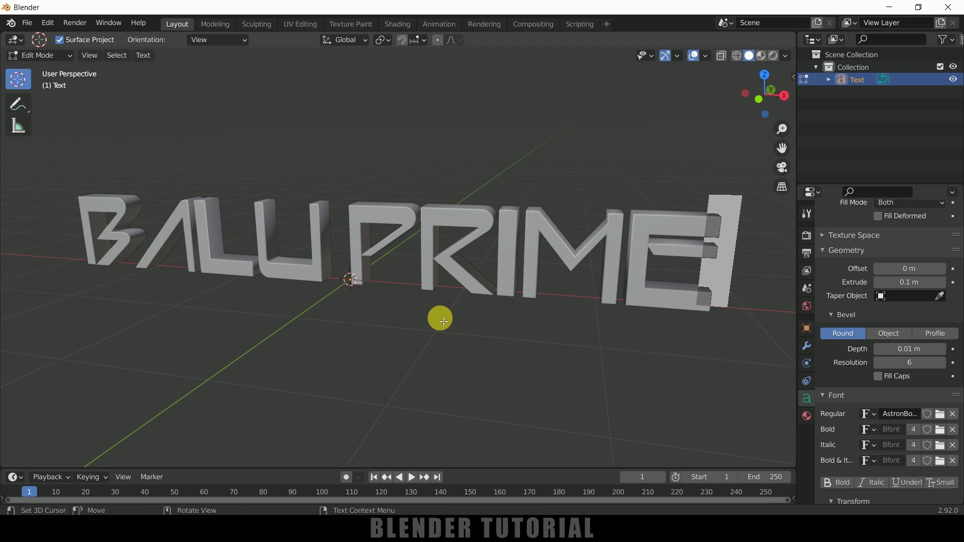
key(Tab)
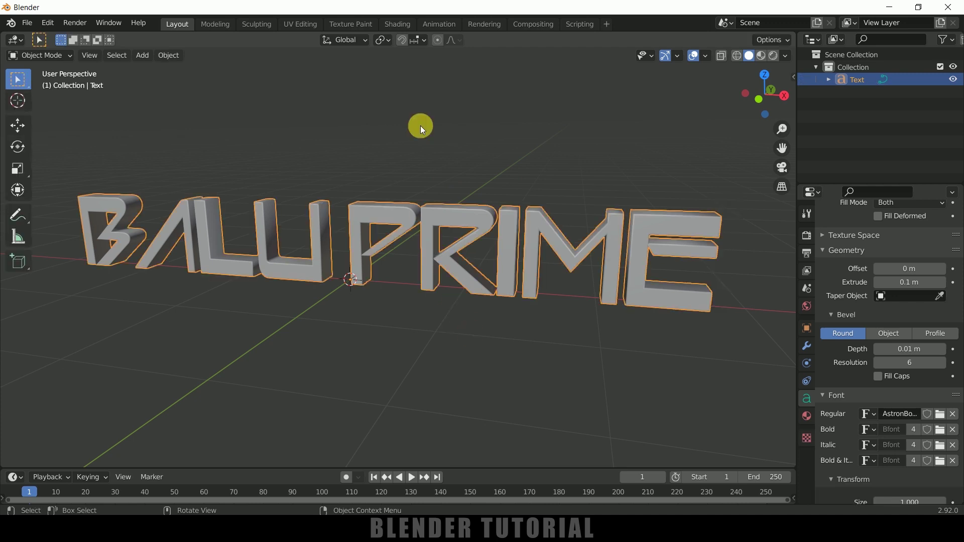
Convert the text object to a mesh and enter Edit Mode to inspect it
click(168, 57)
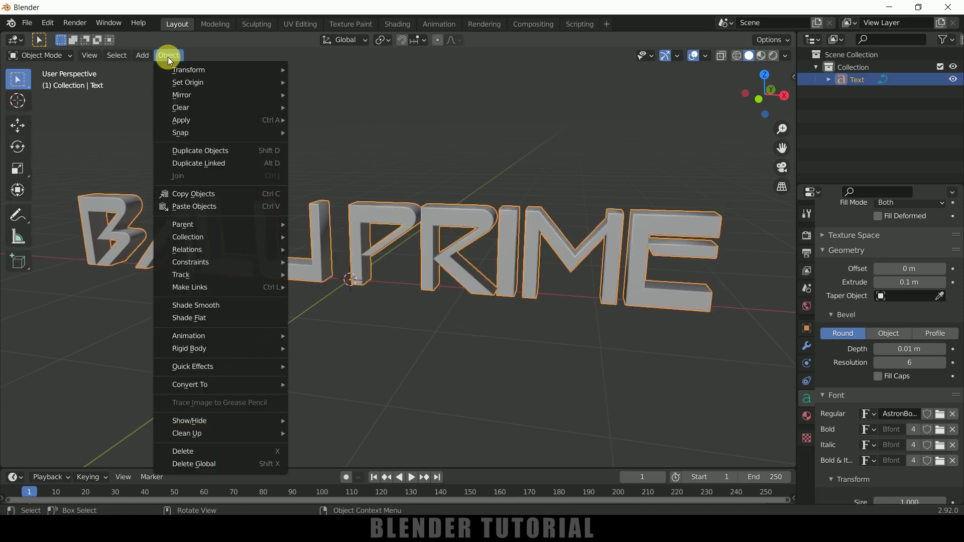
mouse_move(216, 384)
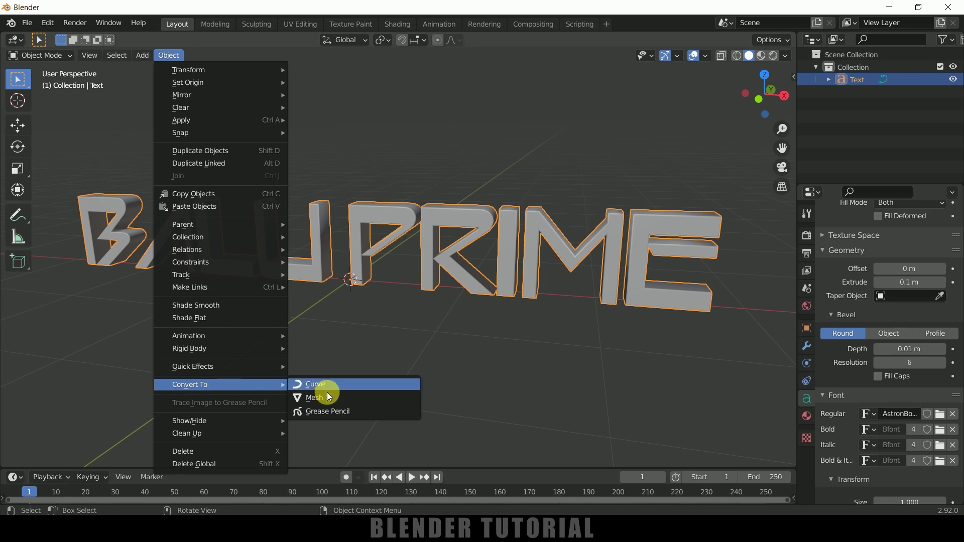
click(315, 398)
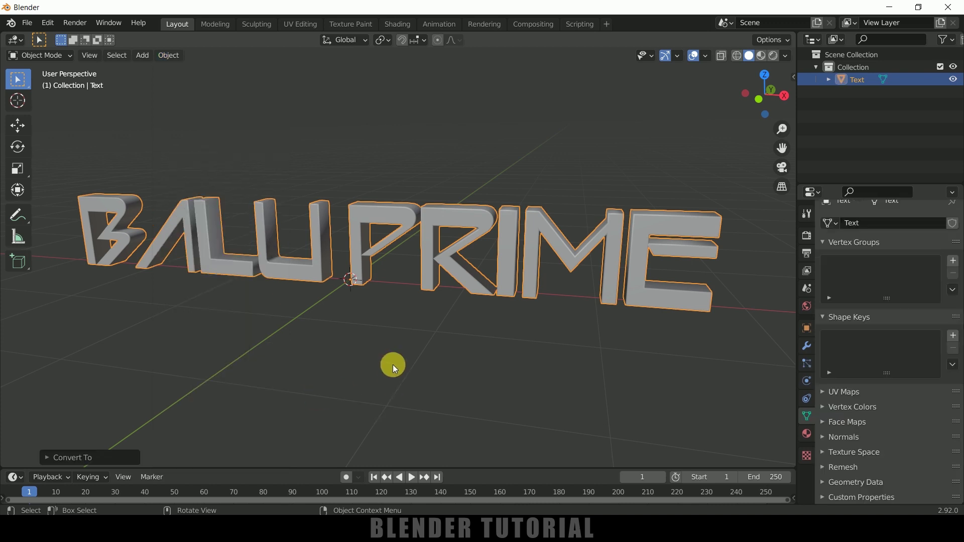
key(Tab)
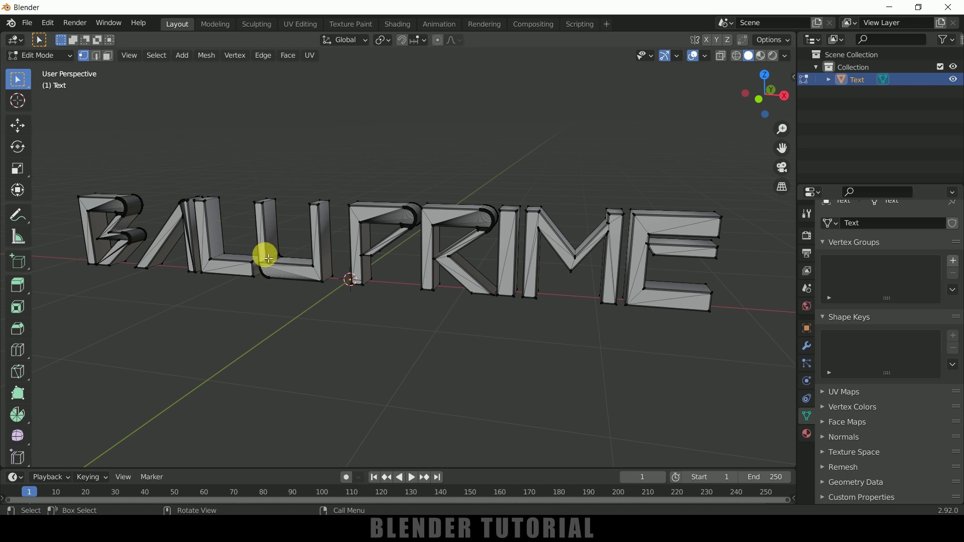
Leave Edit Mode and switch the viewport to wireframe shading
key(Tab)
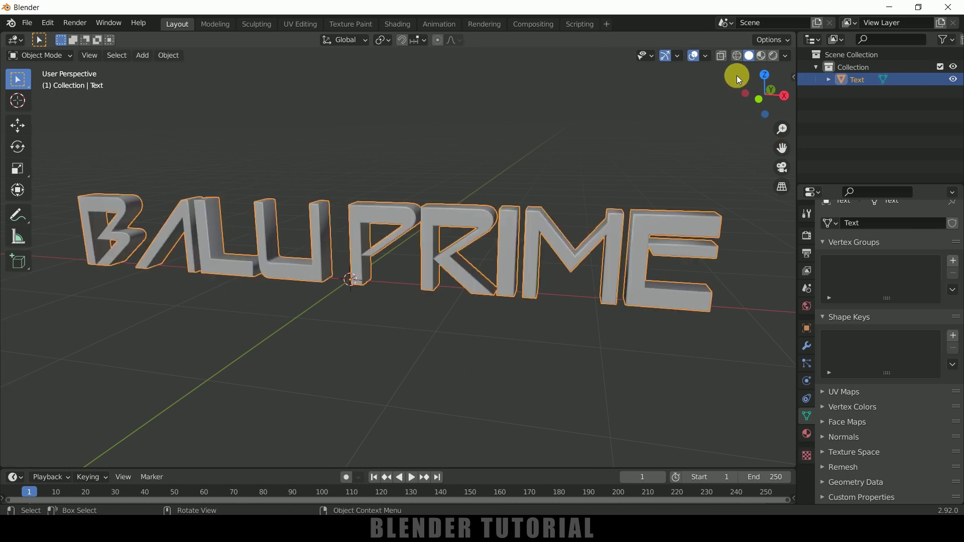
click(736, 59)
middle_drag(462, 217, 566, 200)
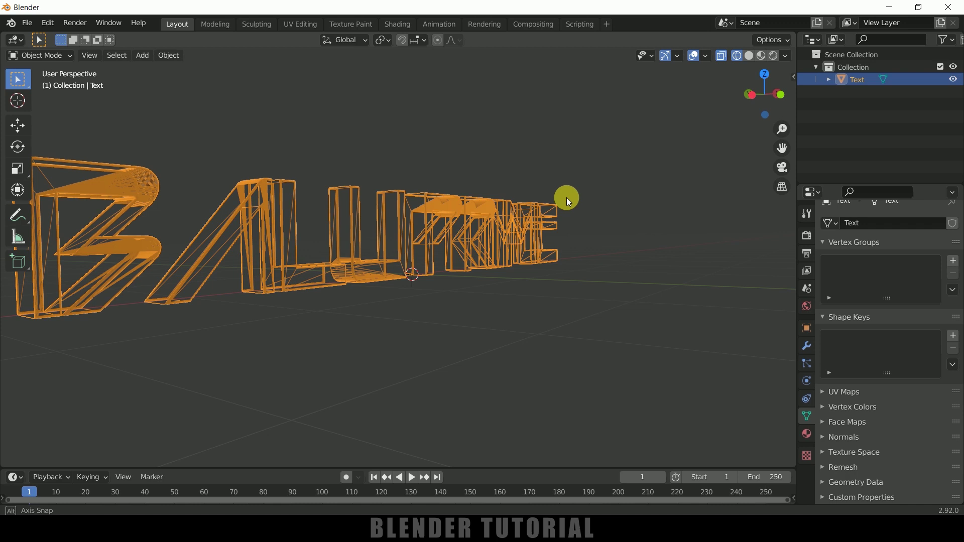
middle_drag(311, 250, 362, 241)
middle_drag(272, 224, 385, 257)
Add a Smooth Remesh modifier at octree depth 8 with Remove Disconnected turned off
click(807, 345)
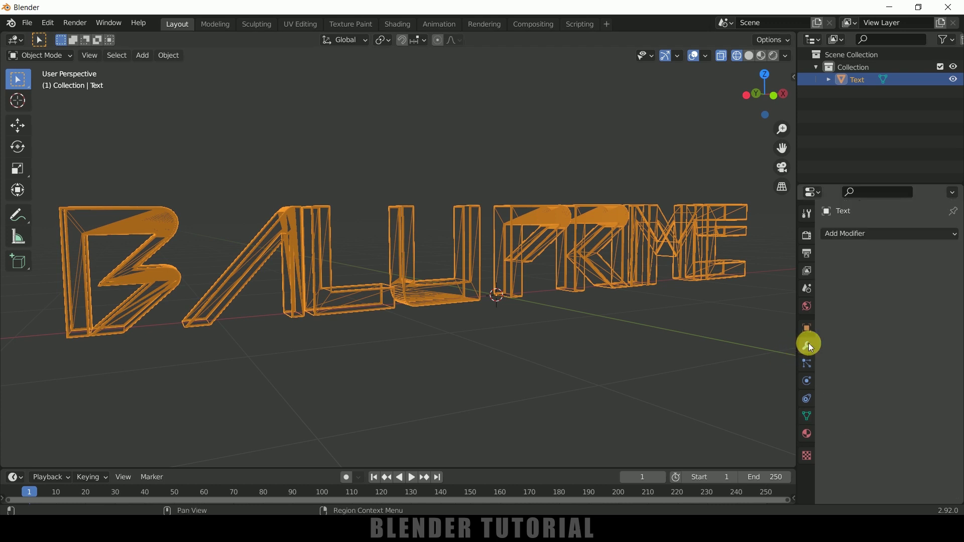
click(887, 234)
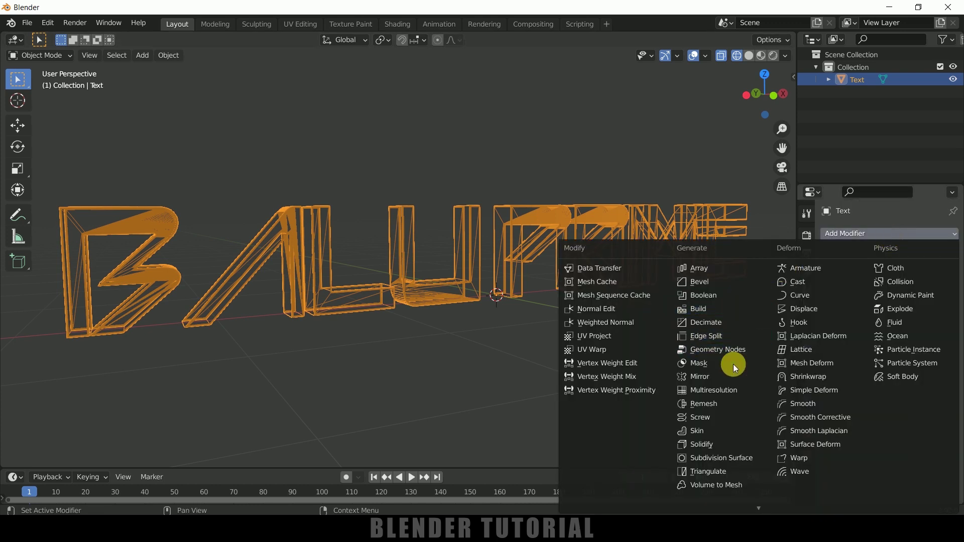
click(704, 409)
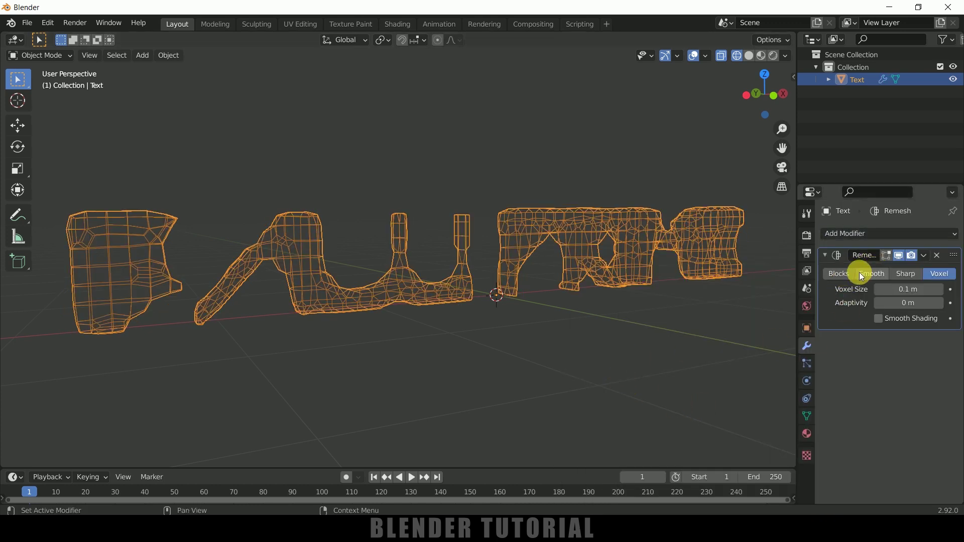
click(874, 273)
middle_drag(700, 318, 676, 315)
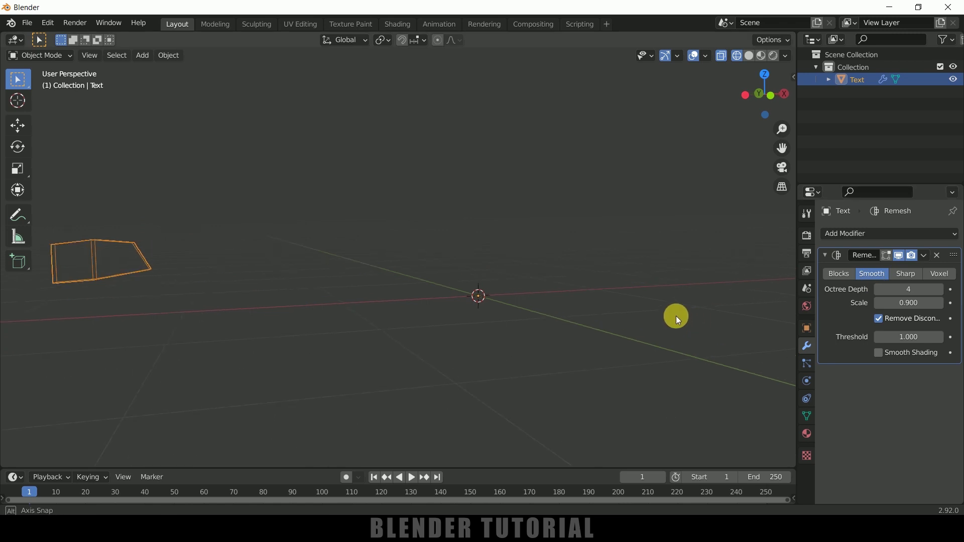
click(878, 319)
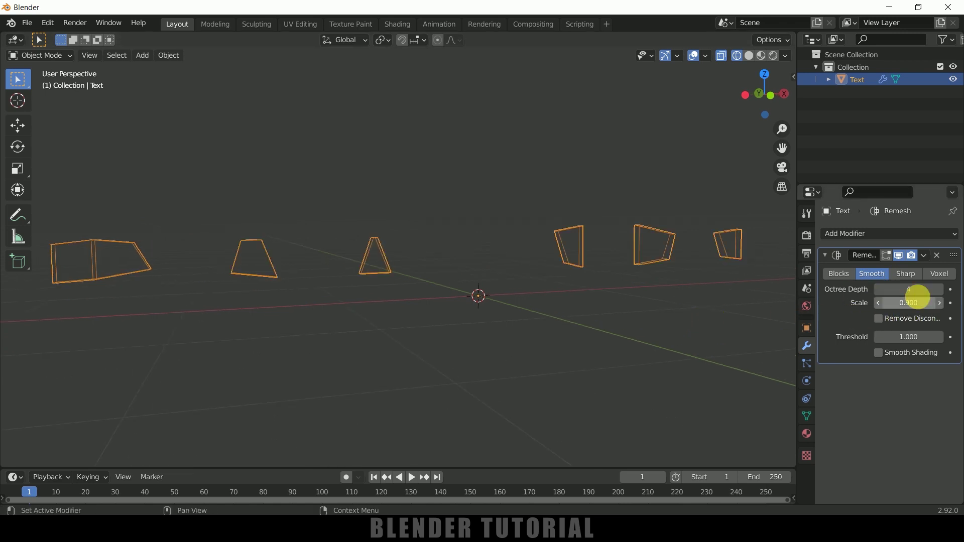
click(942, 290)
click(942, 290)
click(941, 291)
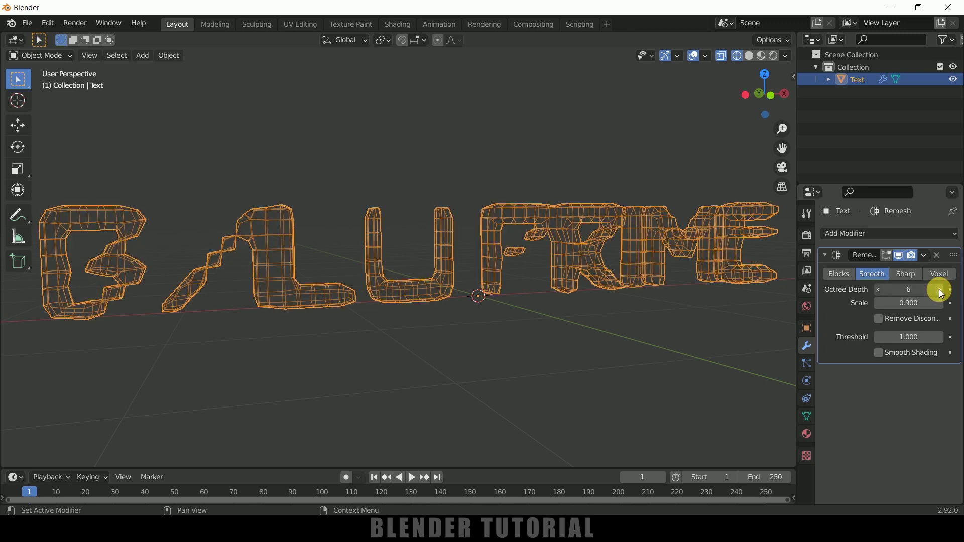
click(942, 290)
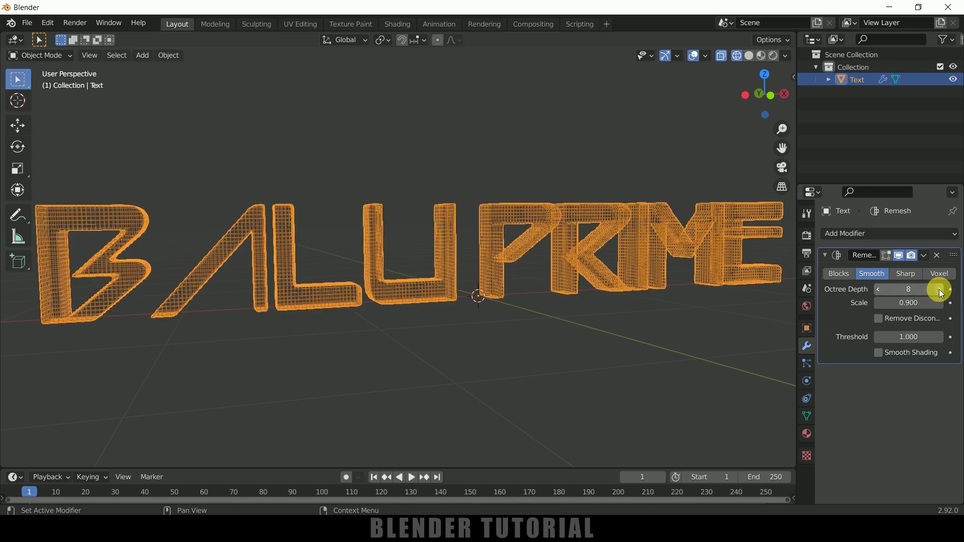
middle_drag(610, 275, 525, 310)
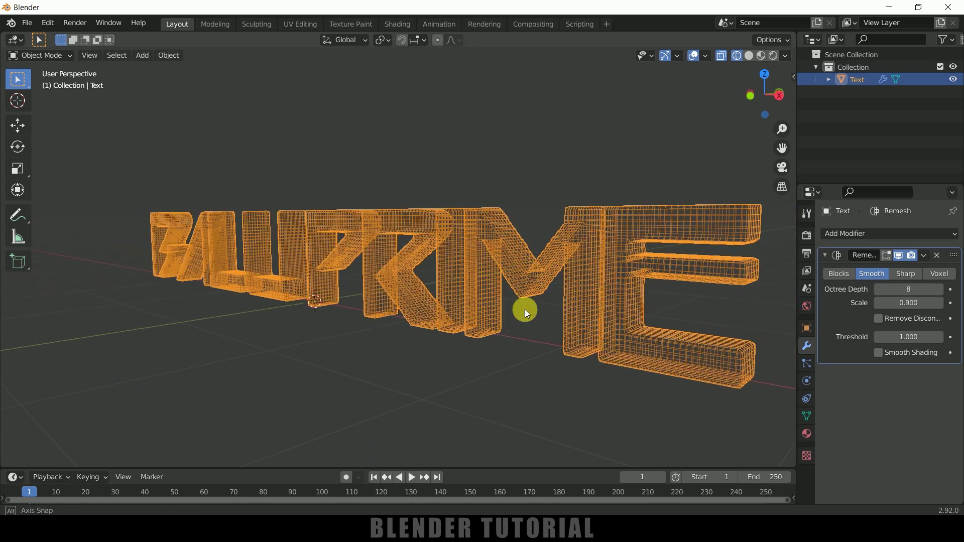
click(923, 255)
Apply the Remesh modifier and return the viewport to solid shading
click(889, 268)
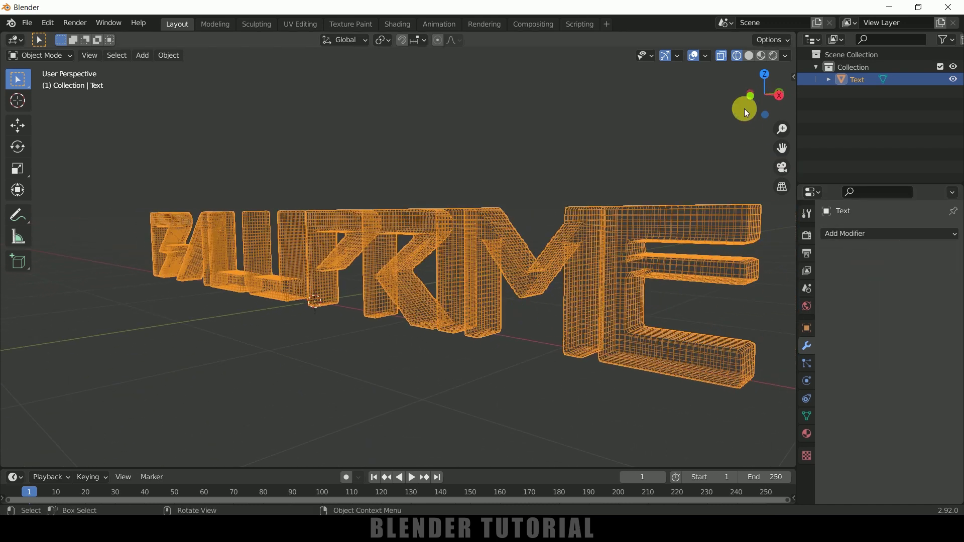
click(749, 56)
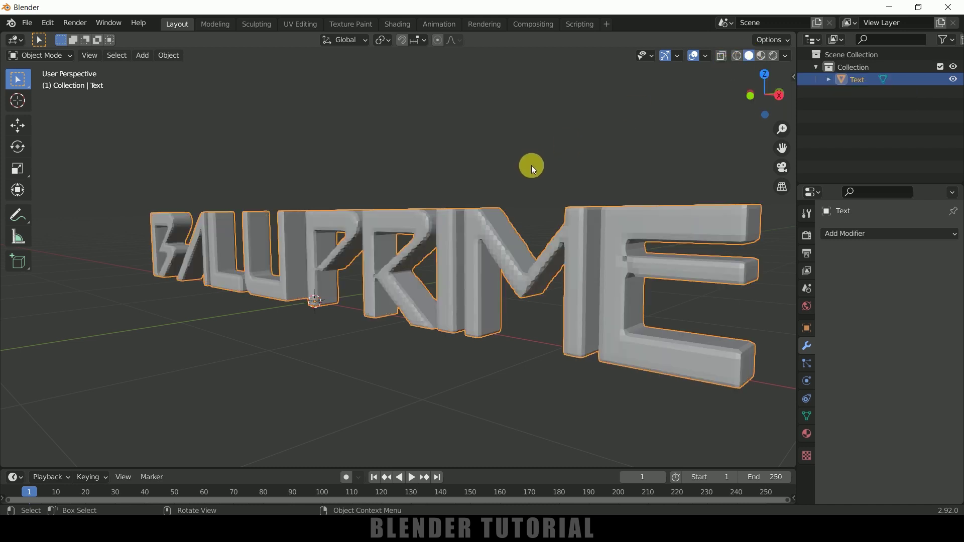
middle_drag(531, 164, 513, 247)
scroll(512, 251, up, 5)
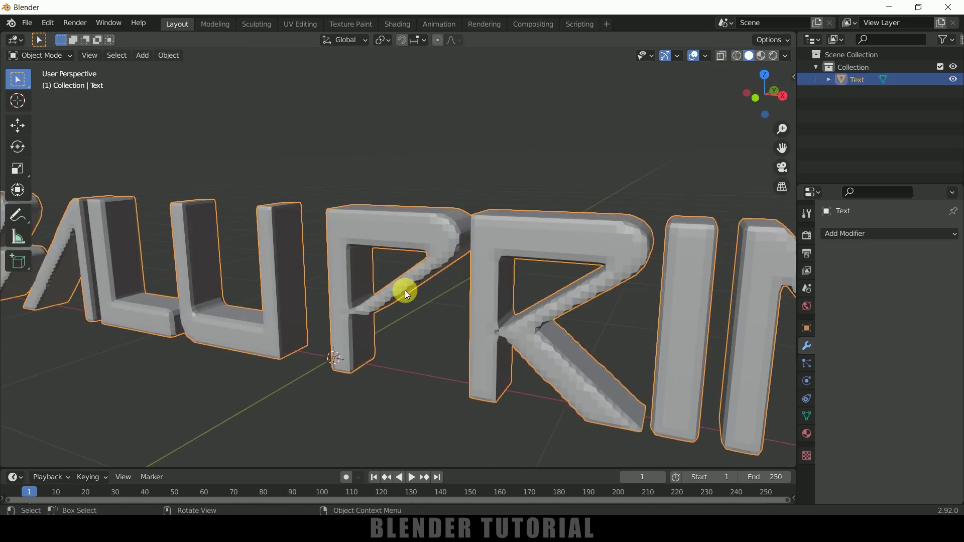
middle_drag(405, 290, 406, 241)
Set the BALU PRIME letters to Shade Smooth
right_click(416, 167)
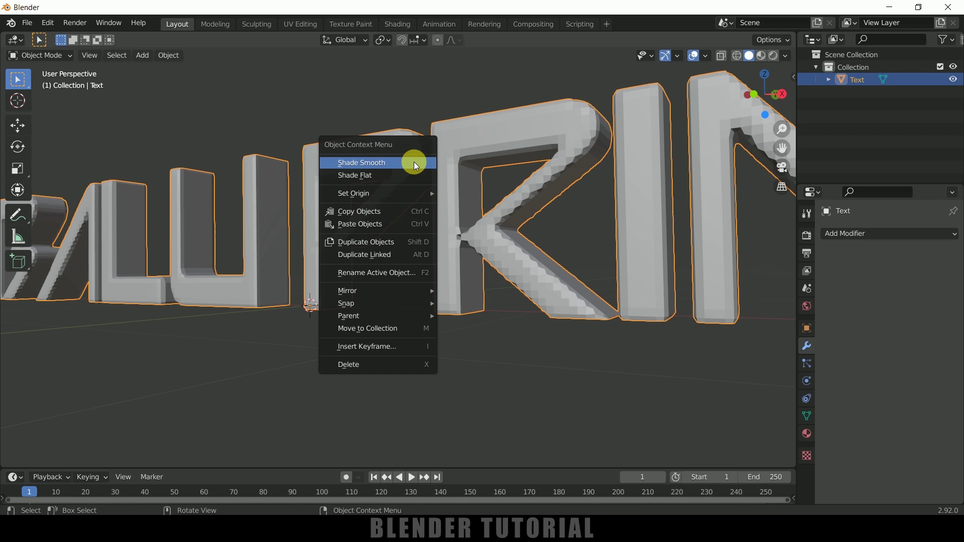
click(414, 160)
scroll(404, 161, down, 4)
middle_drag(420, 207, 441, 286)
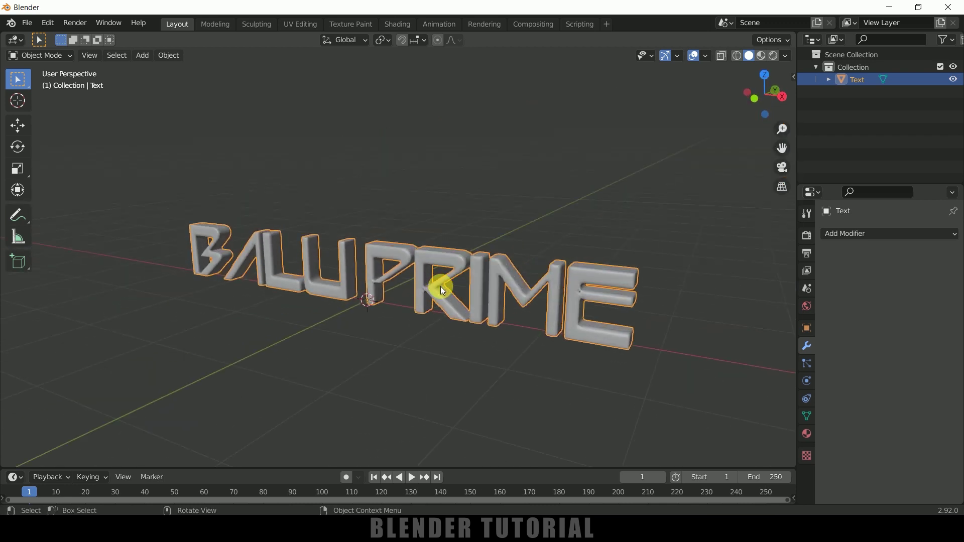
Move the BALU PRIME text upward along the Z axis
click(19, 124)
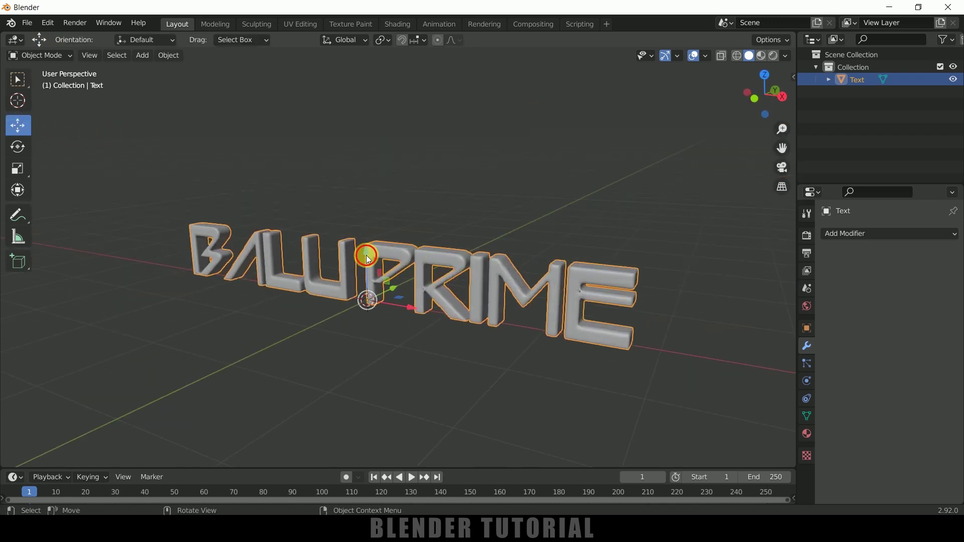
drag(368, 257, 374, 130)
scroll(424, 189, down, 3)
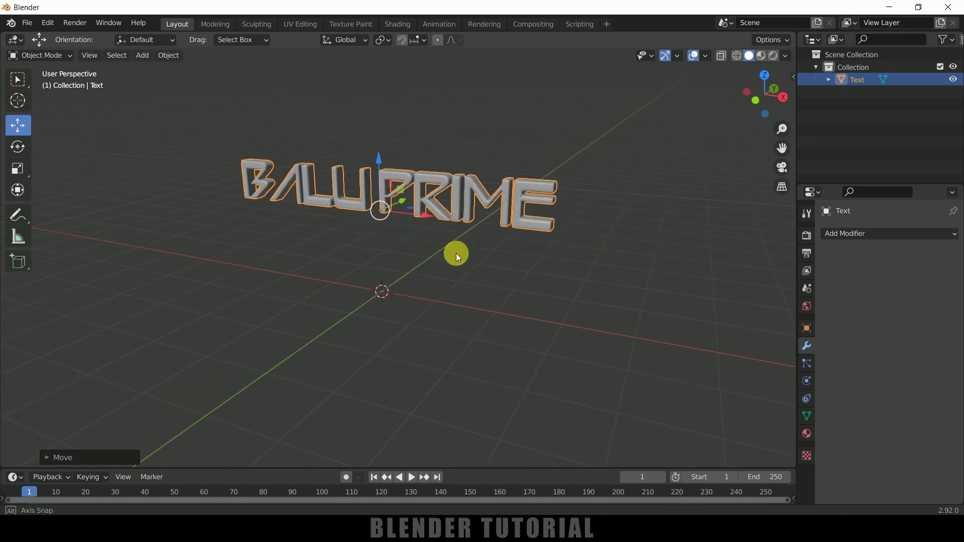
middle_drag(456, 253, 445, 276)
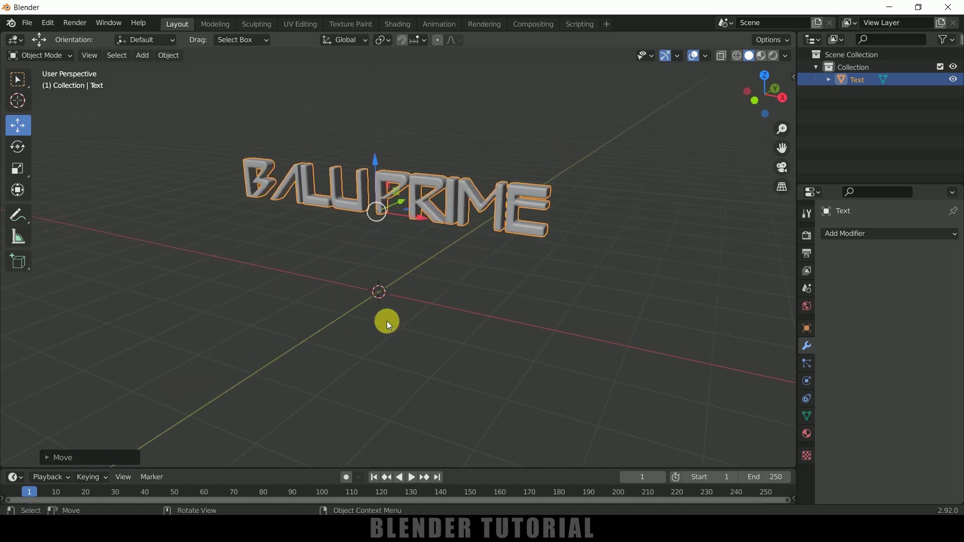
Add a plane and scale it up about 8.68 times as a floor
click(143, 55)
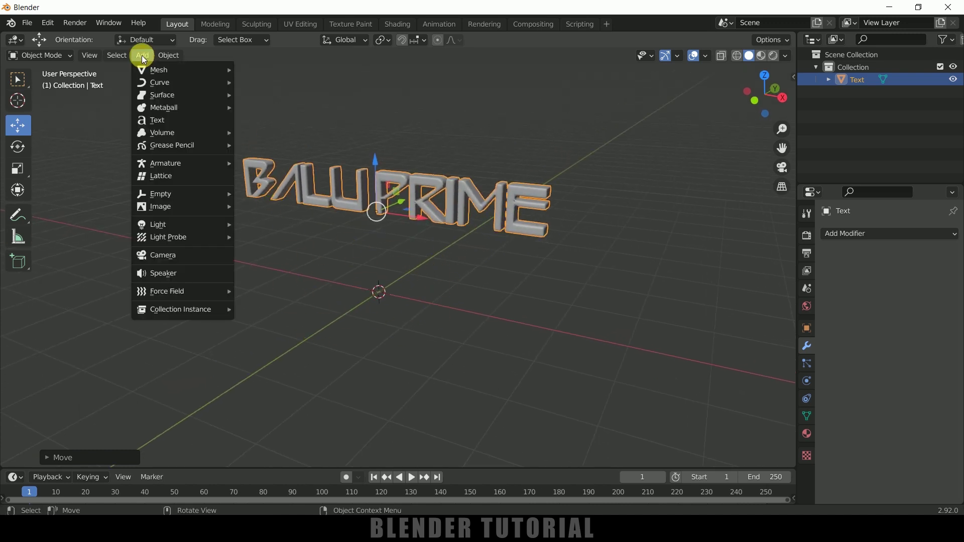
mouse_move(148, 65)
click(261, 70)
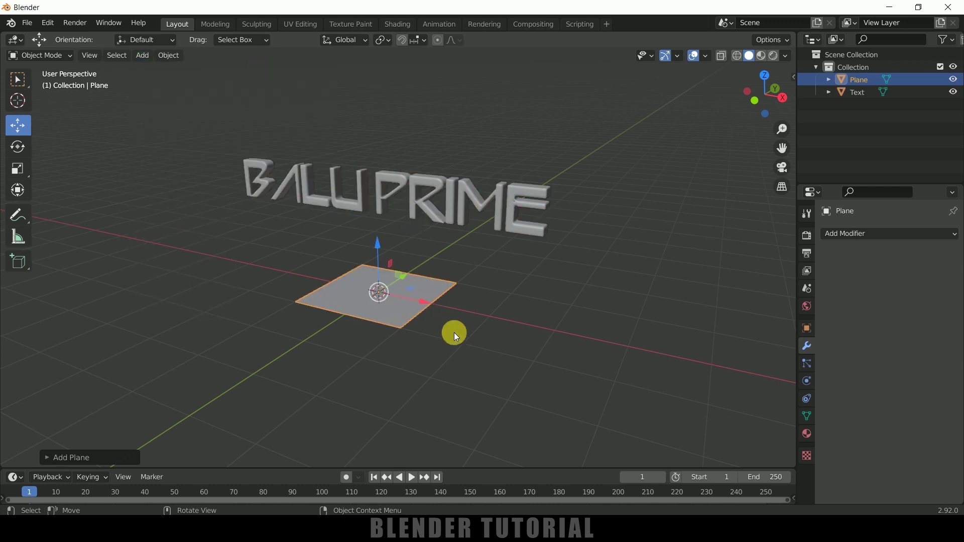
key(s)
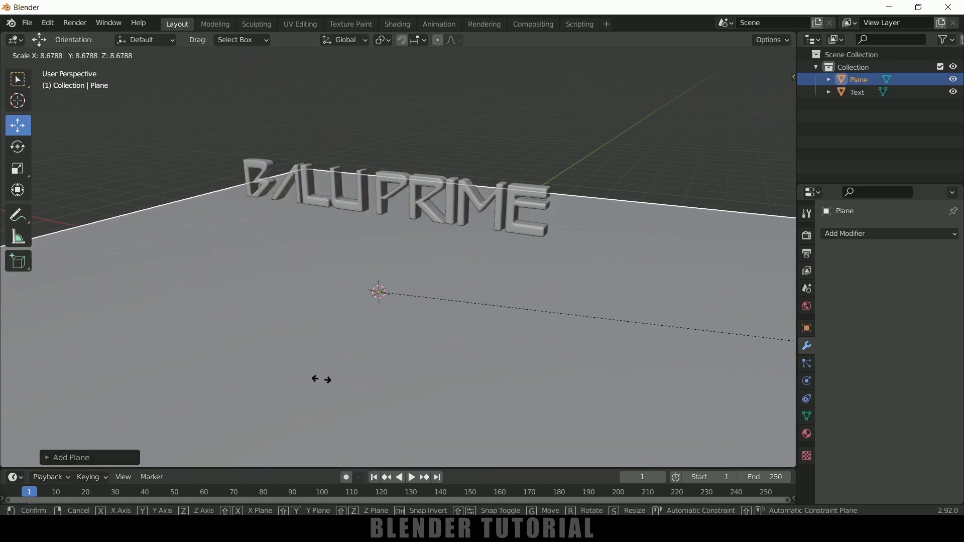
click(403, 372)
middle_drag(527, 274, 520, 252)
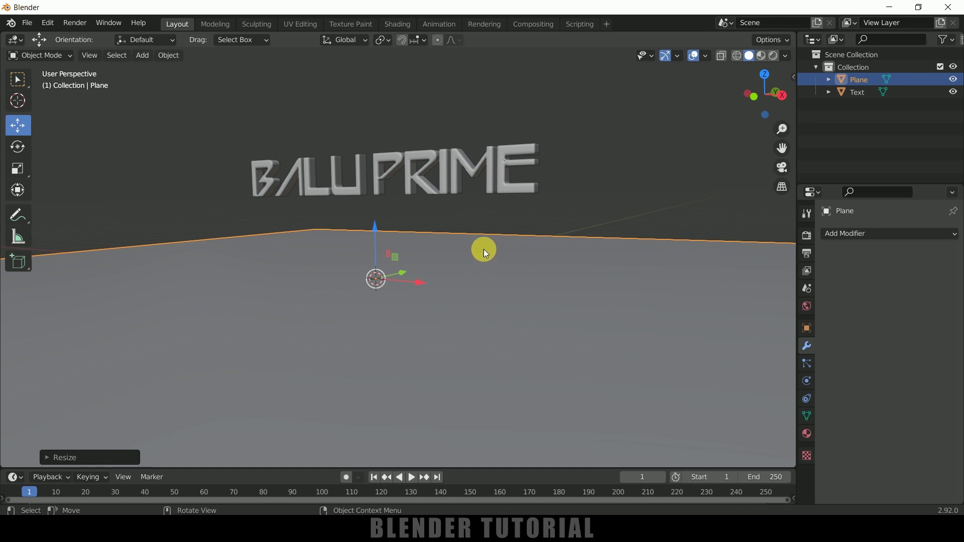
Make the BALU PRIME text an active rigid body and play its fall
click(581, 201)
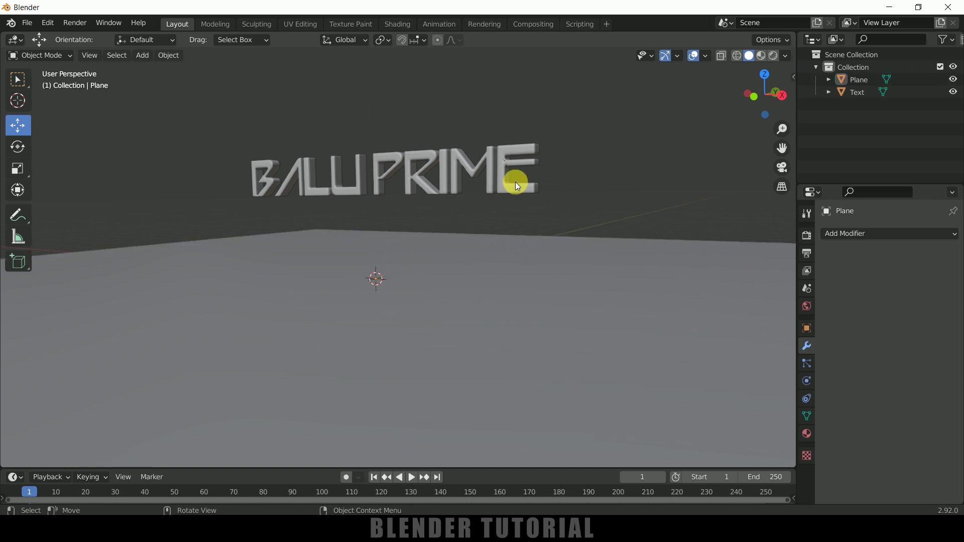
click(408, 176)
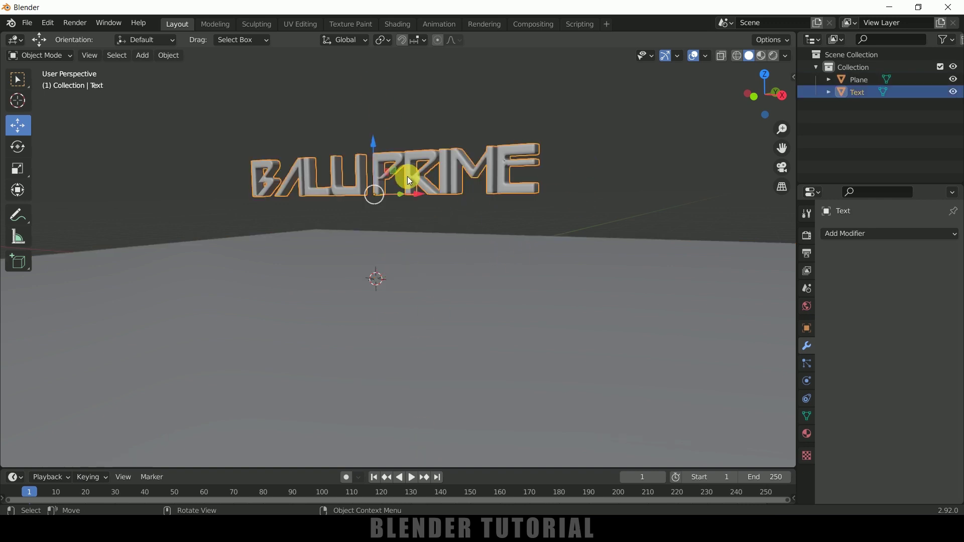
click(806, 382)
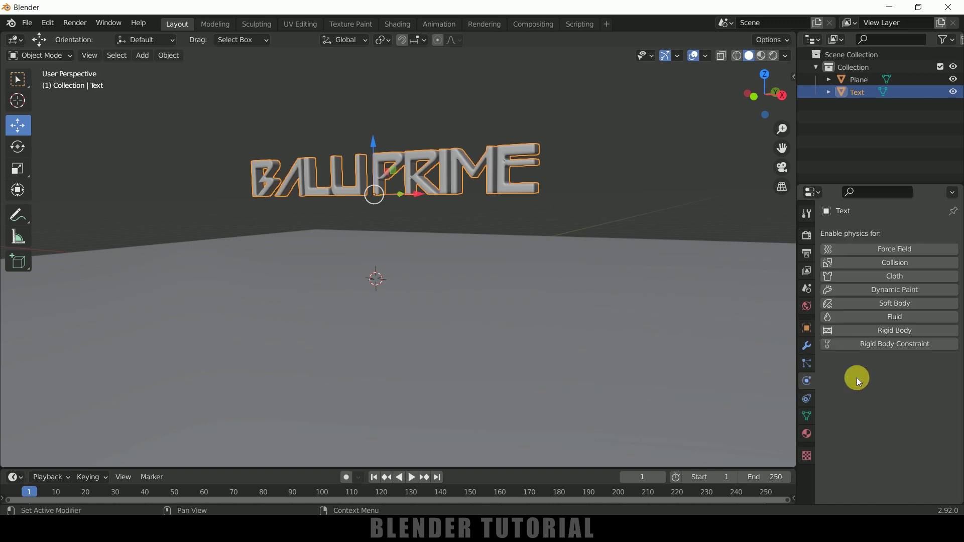
click(882, 331)
click(411, 477)
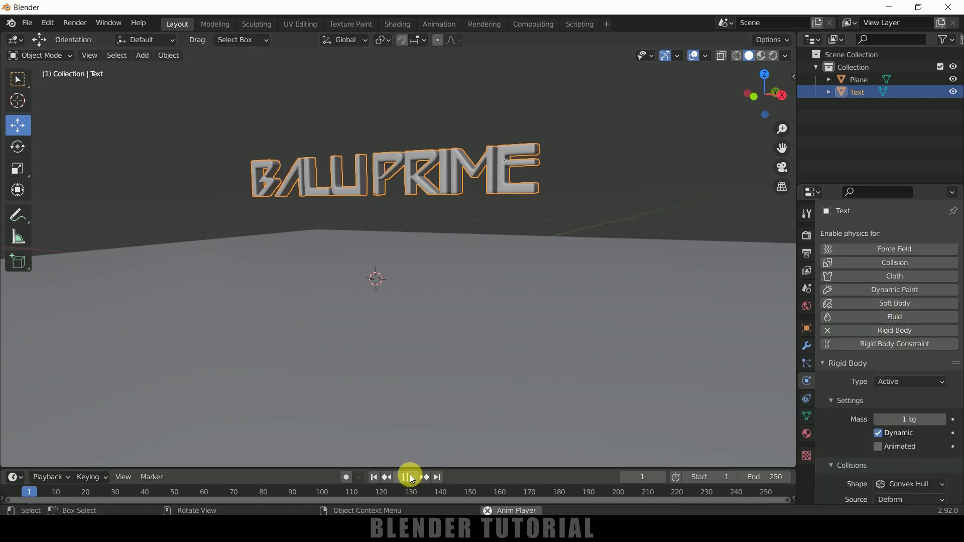
click(374, 477)
click(619, 285)
Make the ground plane a passive rigid body and replay the fall to test the landing
click(619, 285)
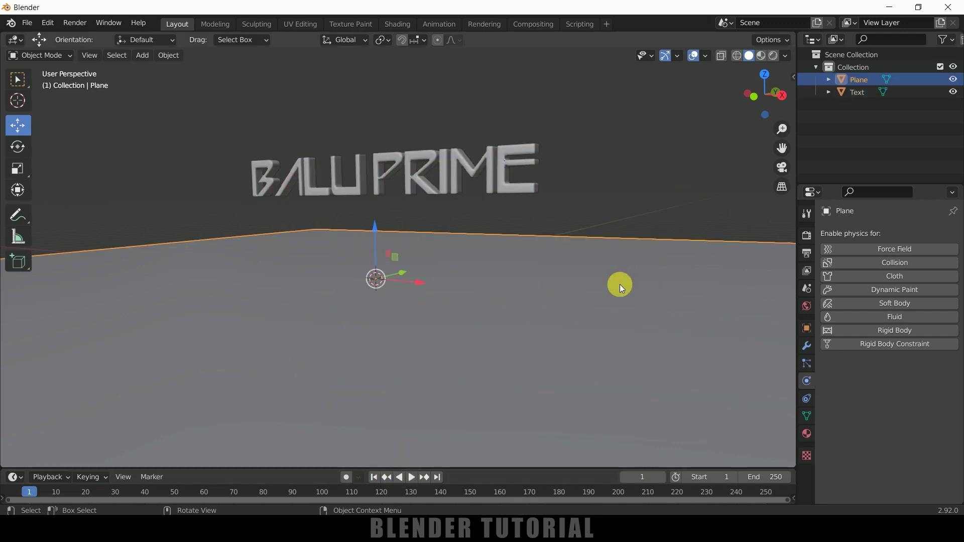
click(867, 331)
click(893, 380)
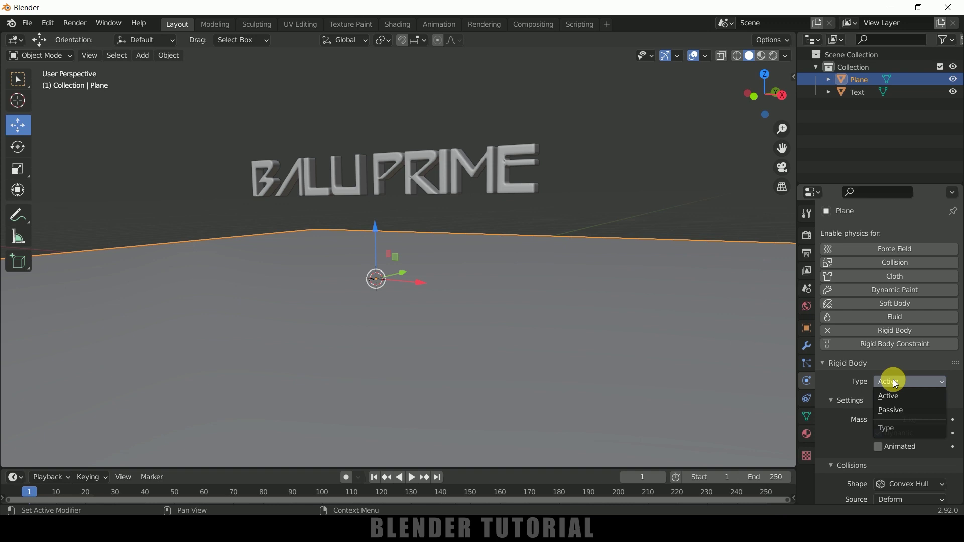
click(894, 404)
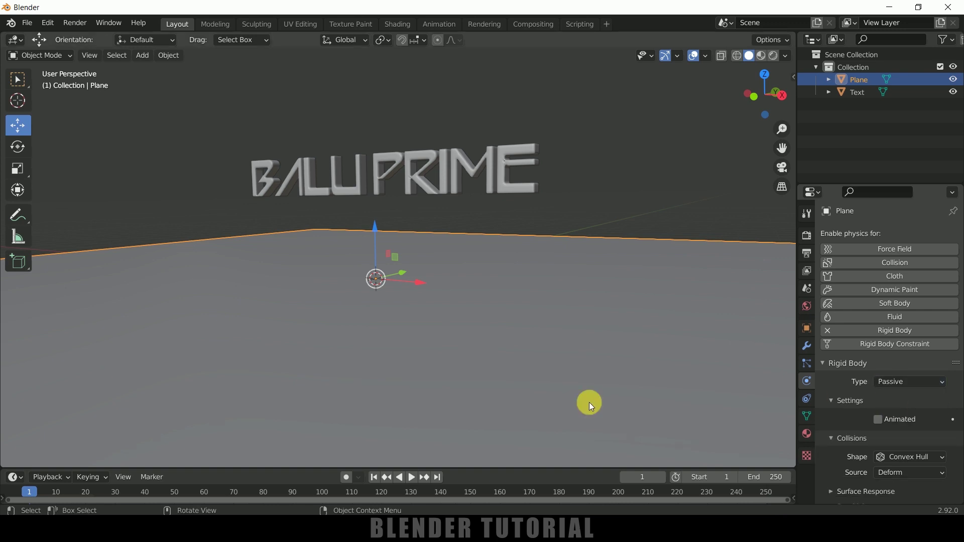
click(412, 477)
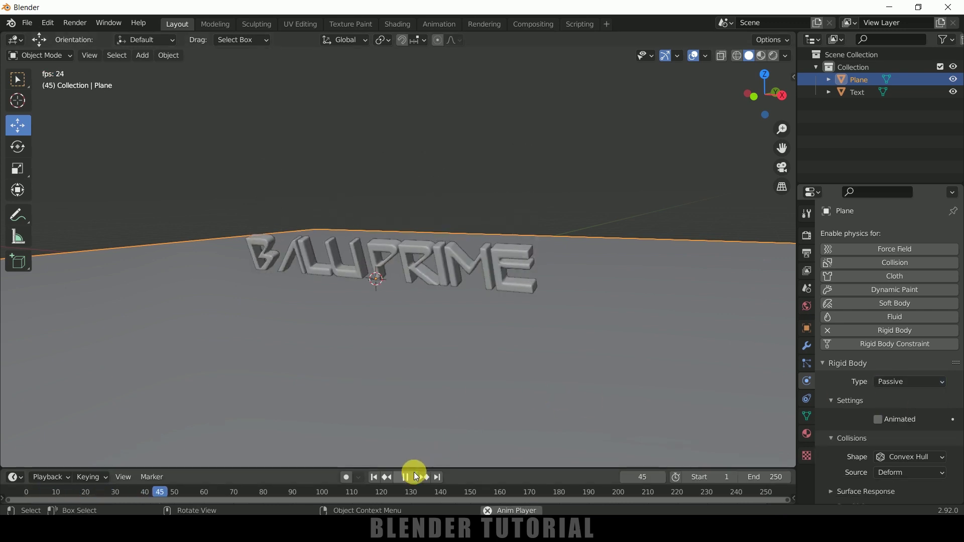
click(405, 477)
click(374, 477)
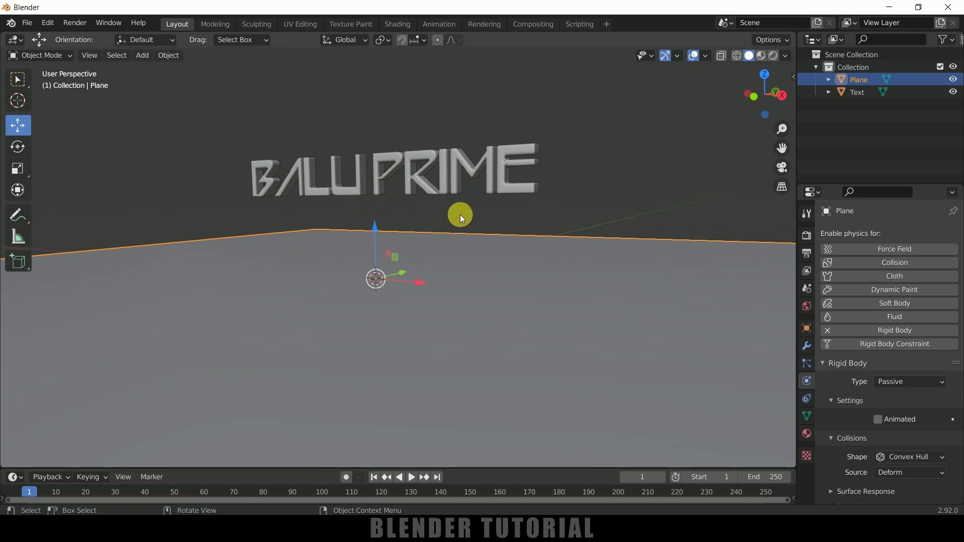
click(457, 189)
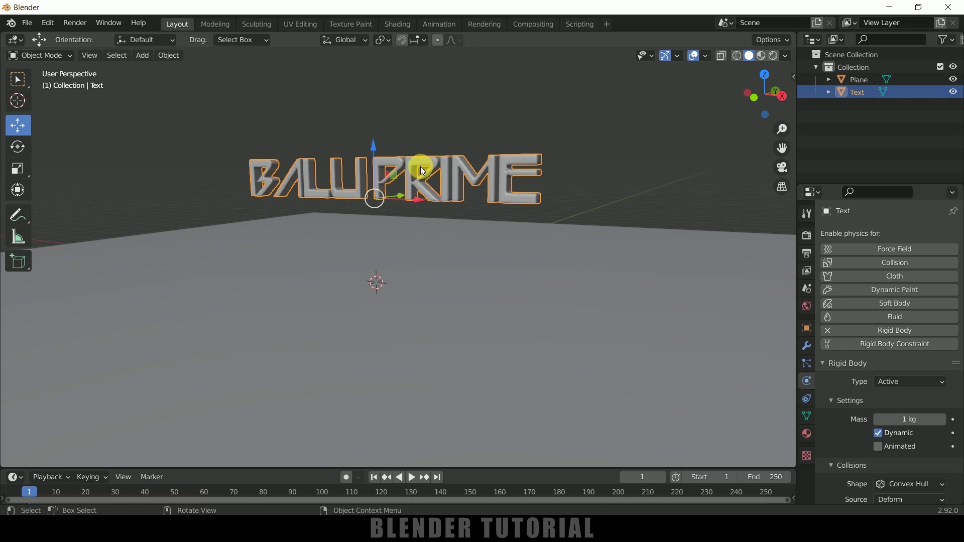
Set the BALU PRIME origin to its geometry, then replay the fall onto the plane
click(425, 123)
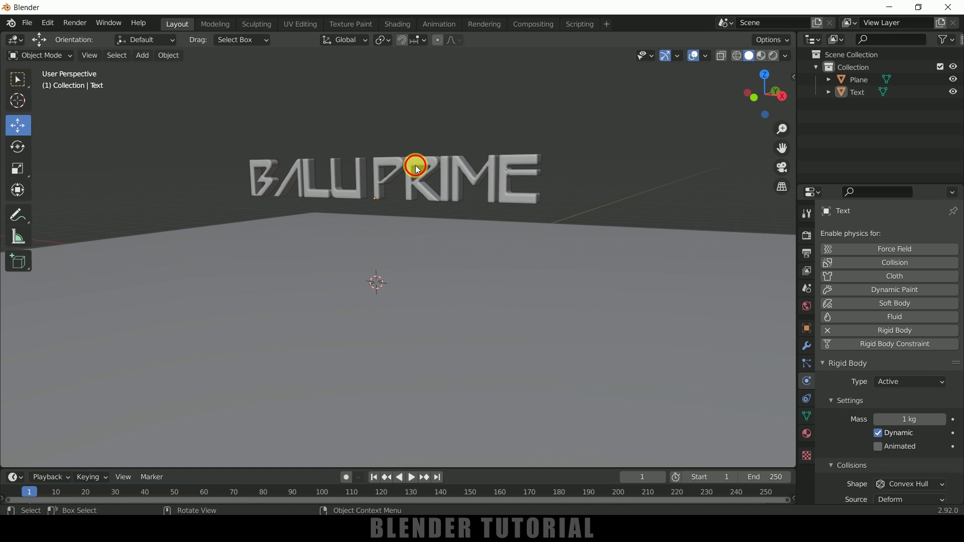
click(415, 161)
click(168, 55)
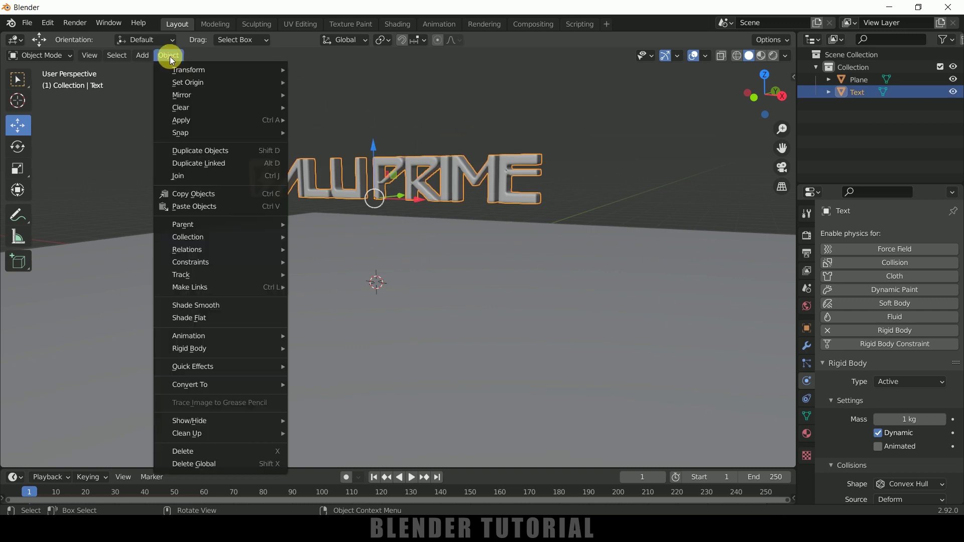
mouse_move(189, 84)
click(330, 95)
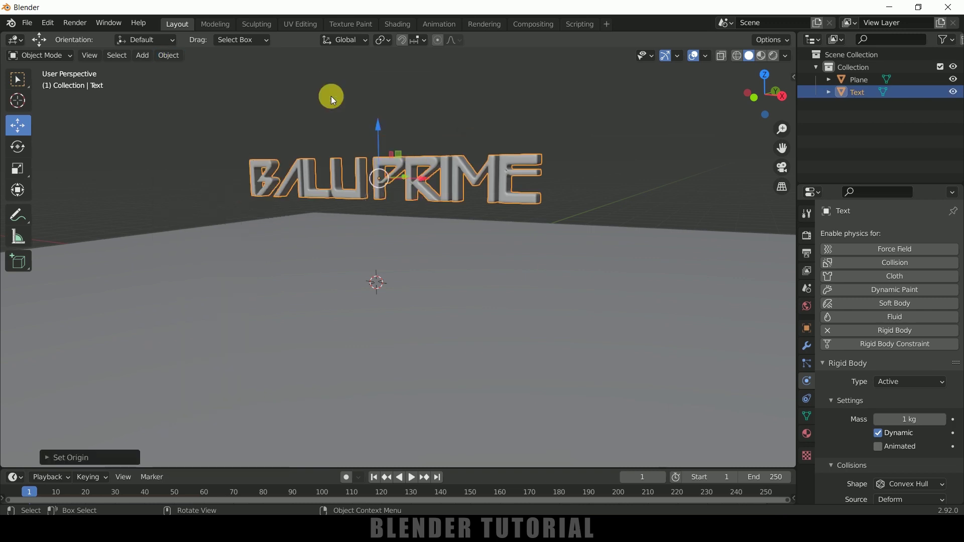
click(411, 477)
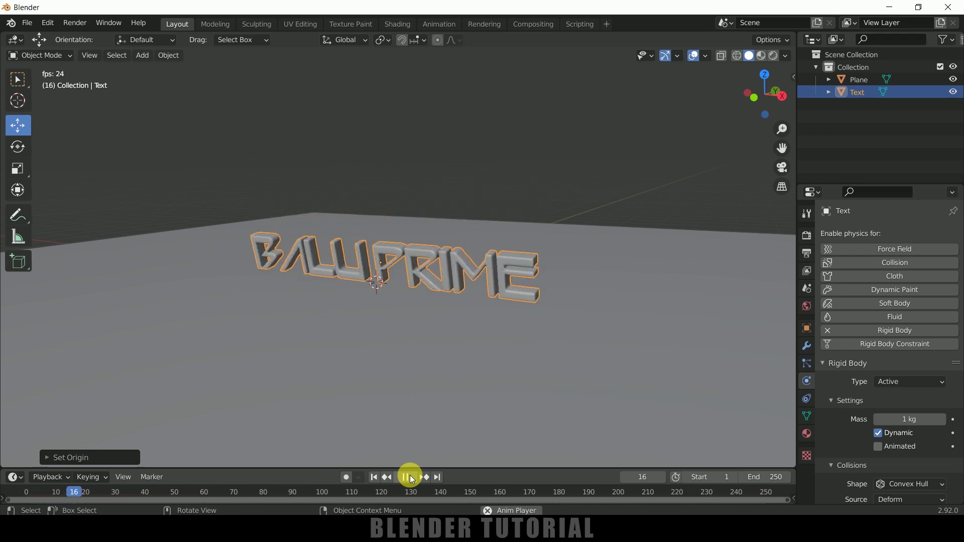
click(409, 475)
Rewind to frame 1 and adjust the ground plane's Surface Response bounciness
click(373, 477)
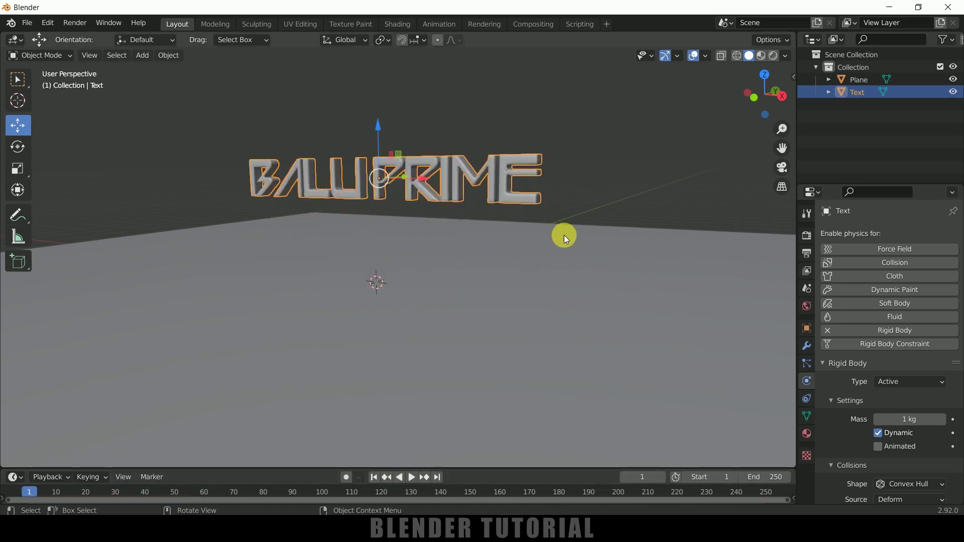
click(616, 196)
click(552, 281)
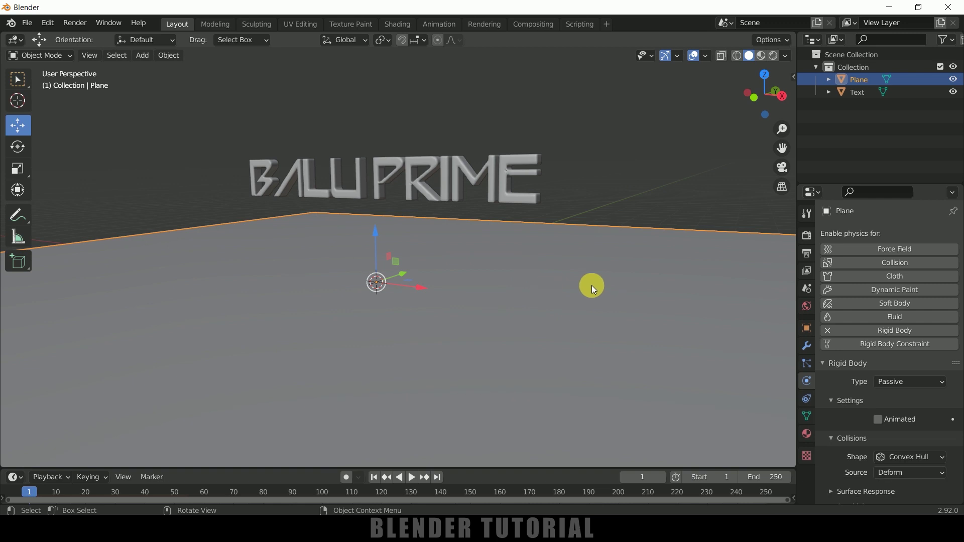
scroll(844, 452, down, 2)
click(832, 466)
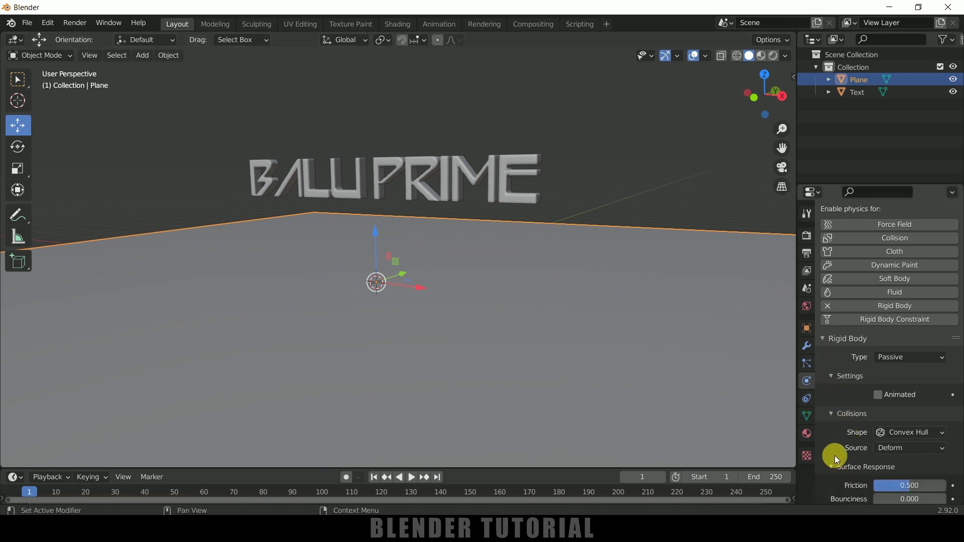
scroll(834, 456, down, 3)
drag(879, 463, 911, 462)
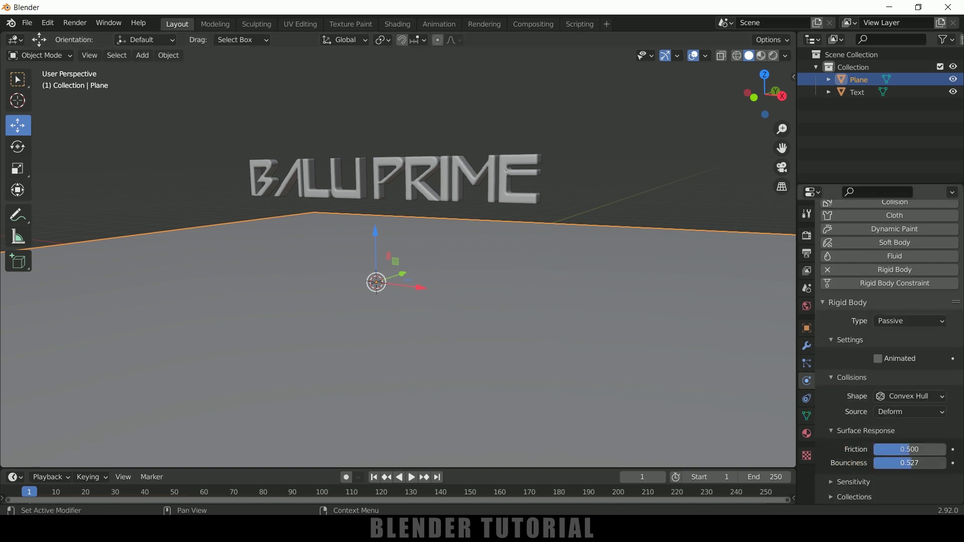
Raise the BALU PRIME text's bounciness to 0.404, preview the bounce, and rewind to frame 1
click(512, 164)
scroll(852, 445, down, 3)
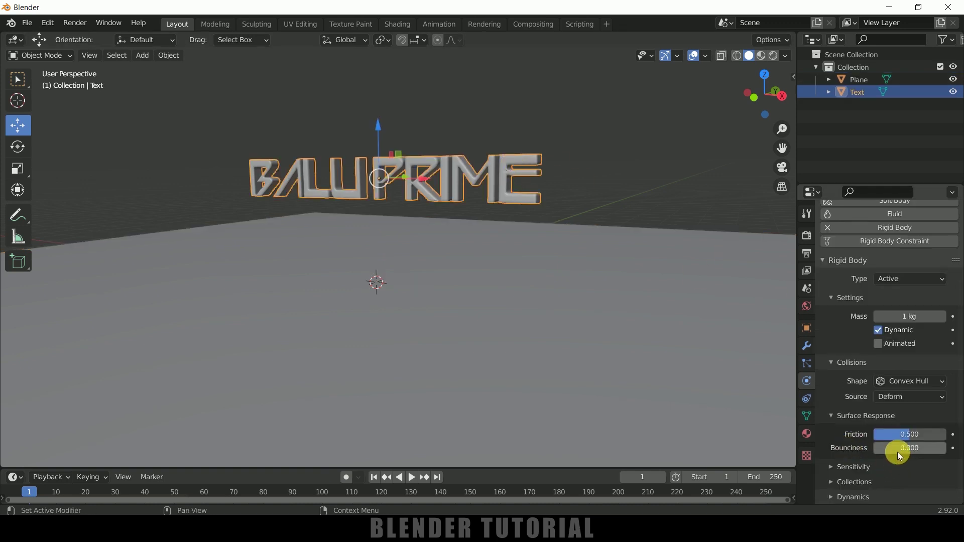
drag(899, 448, 904, 445)
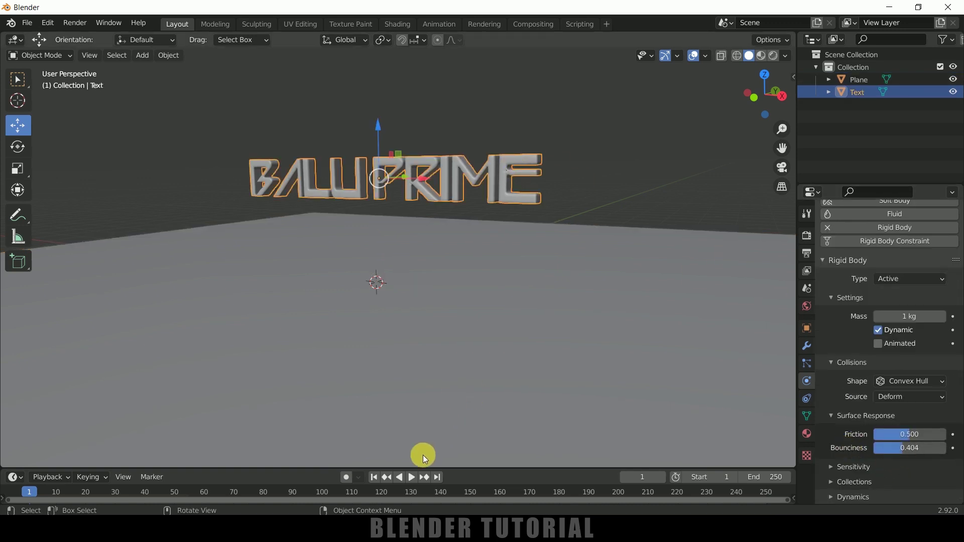
click(411, 478)
click(407, 478)
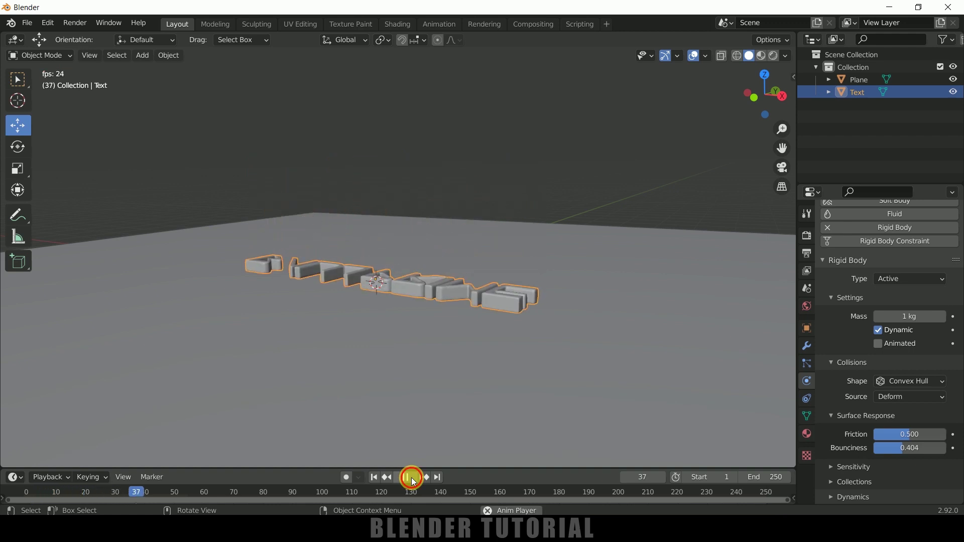
click(374, 478)
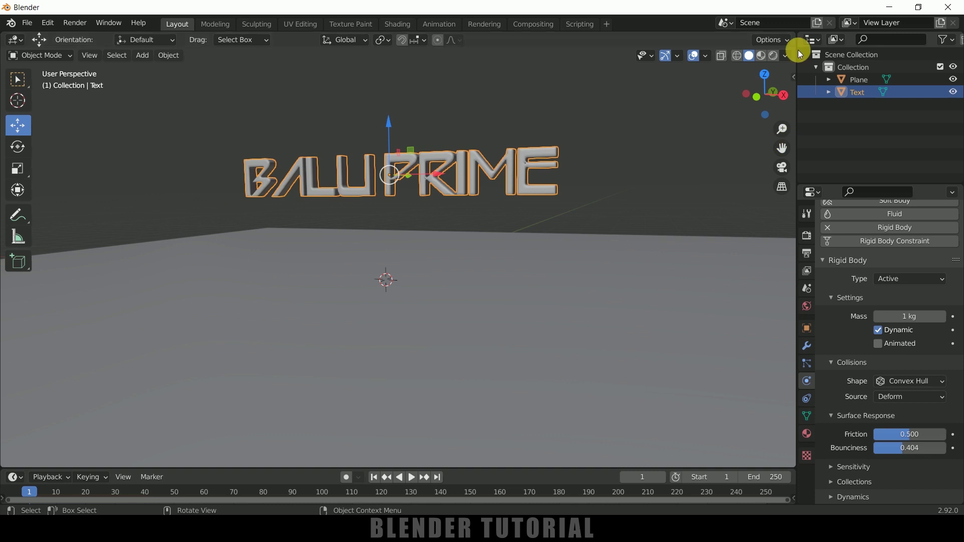
Enable Cavity and Shadow in the viewport shading options
click(786, 55)
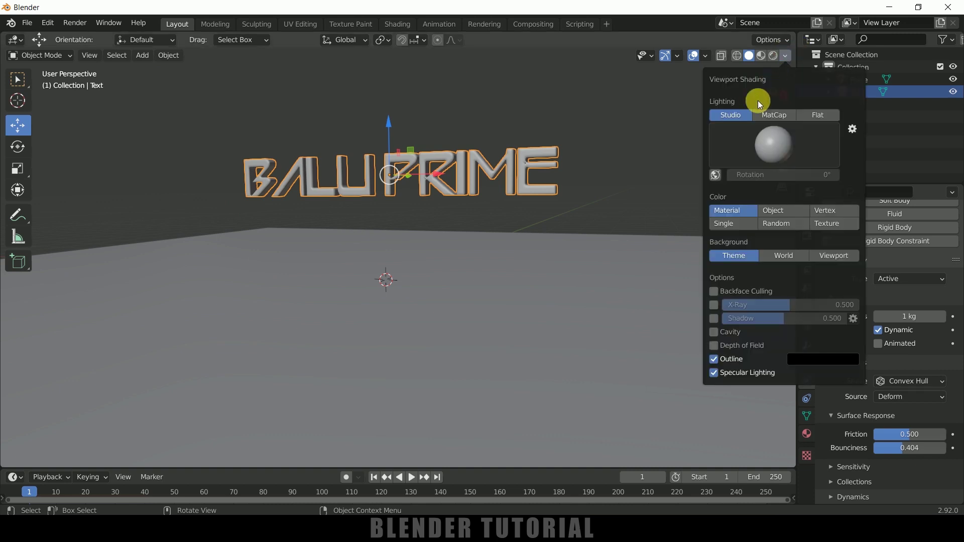
click(713, 333)
click(714, 319)
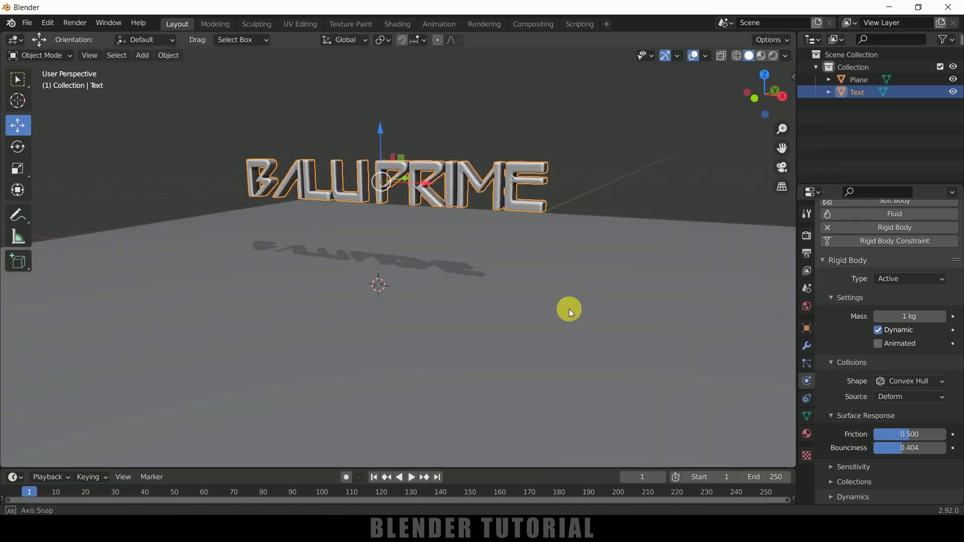
Add a cube scaled to about 0.41, raised slightly and moved 2.09 m left of the text
click(142, 56)
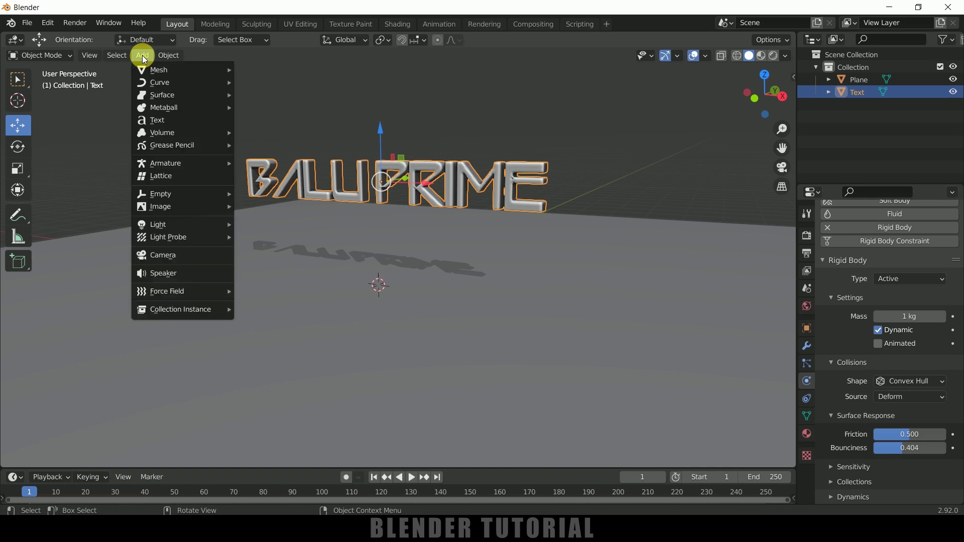
mouse_move(161, 69)
click(260, 81)
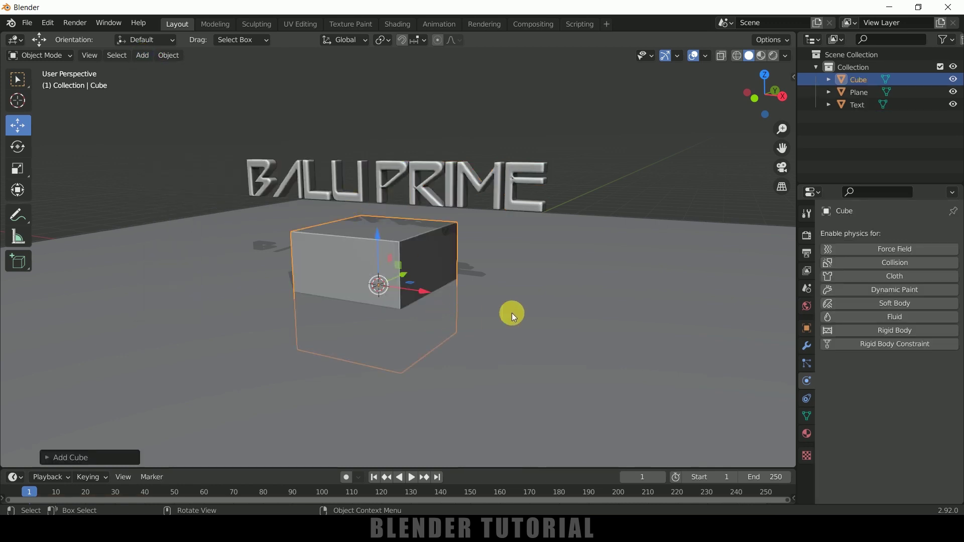
key(s)
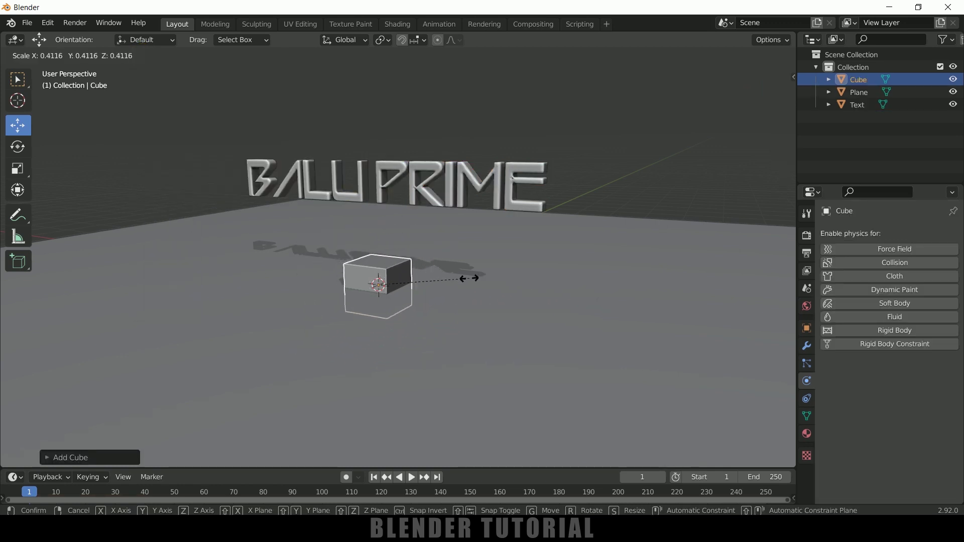
click(463, 281)
drag(379, 238, 385, 215)
drag(441, 280, 334, 252)
middle_drag(449, 316, 476, 322)
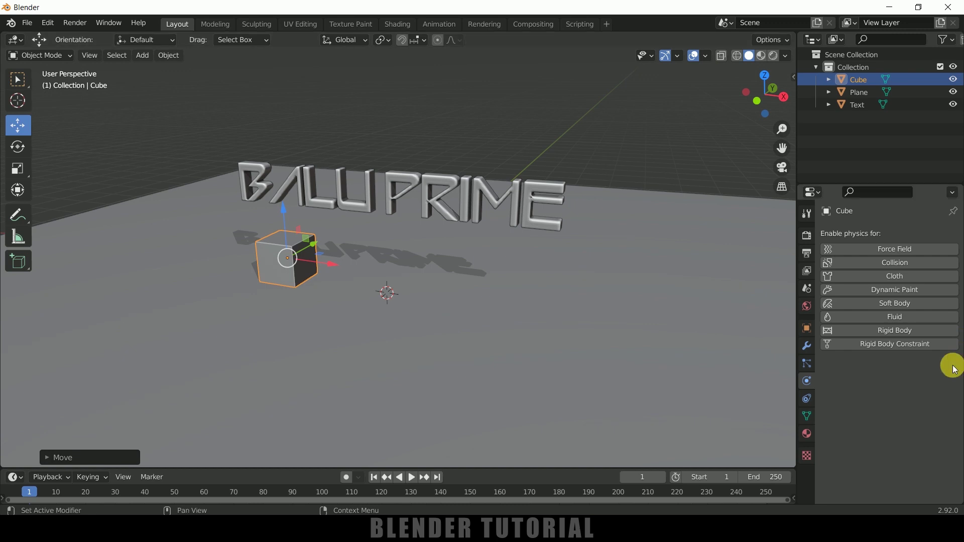
Give the cube a Passive rigid body
click(875, 331)
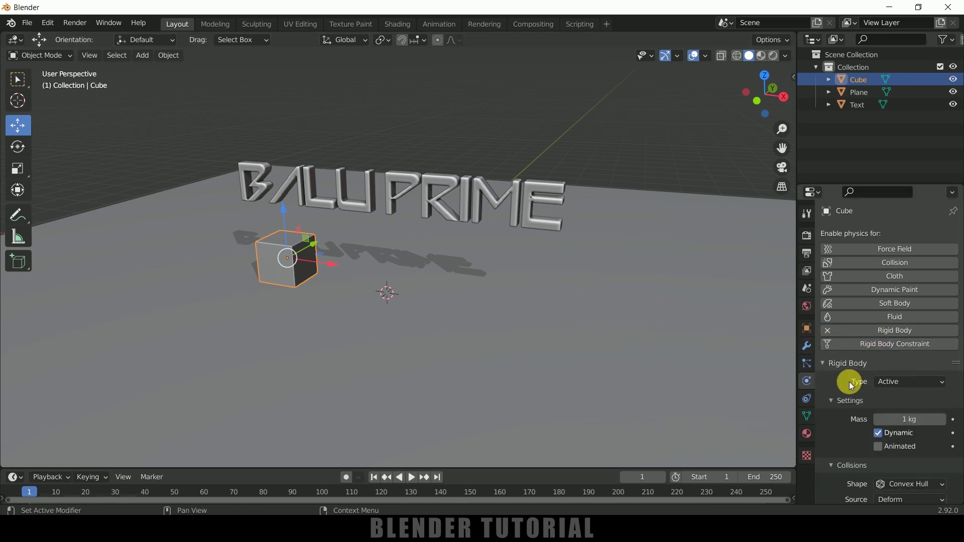
click(901, 383)
click(891, 407)
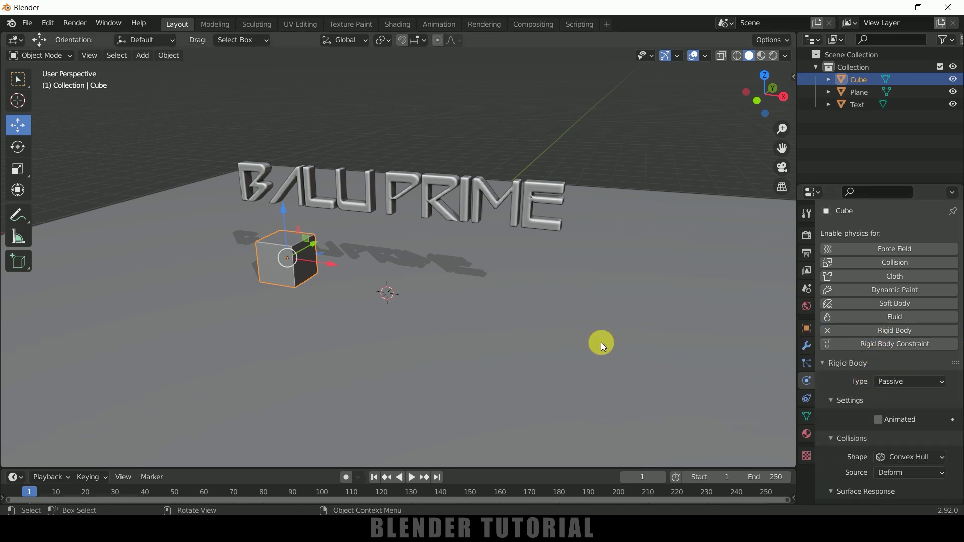
Preview the text falling onto the cube, rewind to frame 1, and select the BALU PRIME text
click(413, 476)
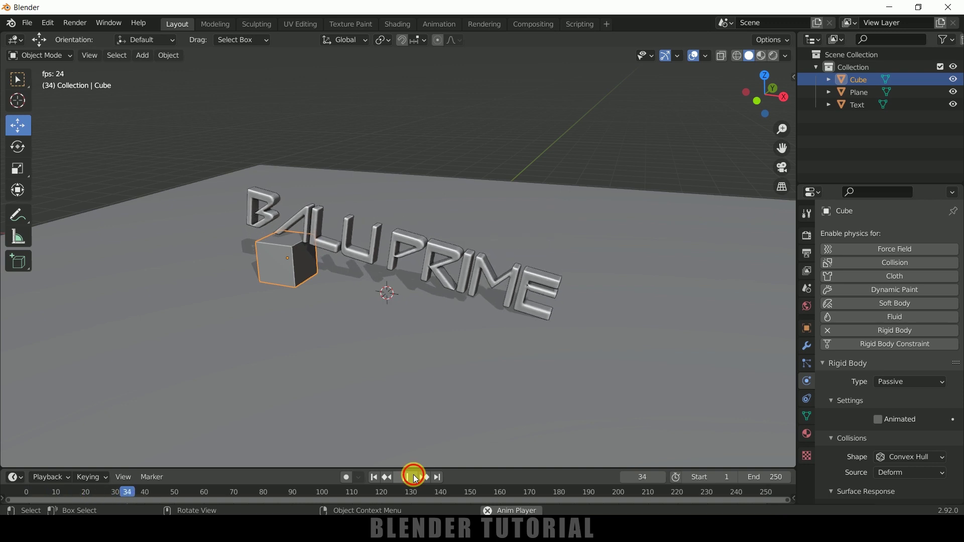
click(414, 476)
click(373, 477)
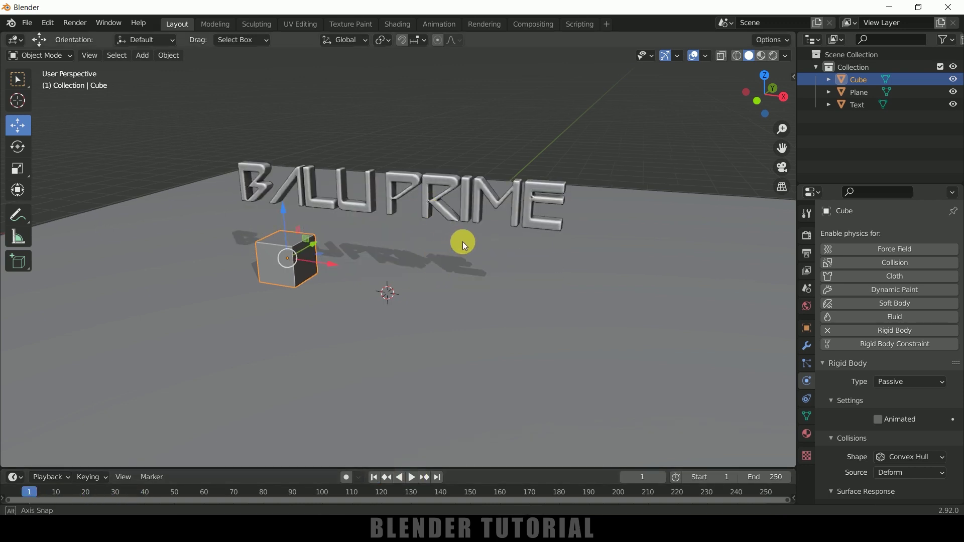
middle_drag(462, 242, 426, 225)
click(367, 183)
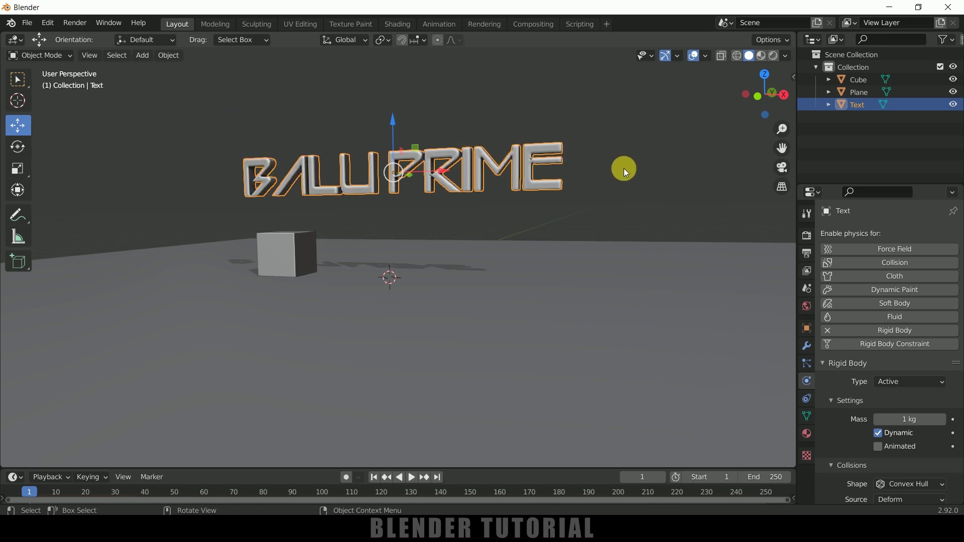
Hide the Plane and the Cube from the viewport
mouse_move(624, 169)
middle_down()
mouse_move(611, 164)
mouse_move(626, 167)
middle_up()
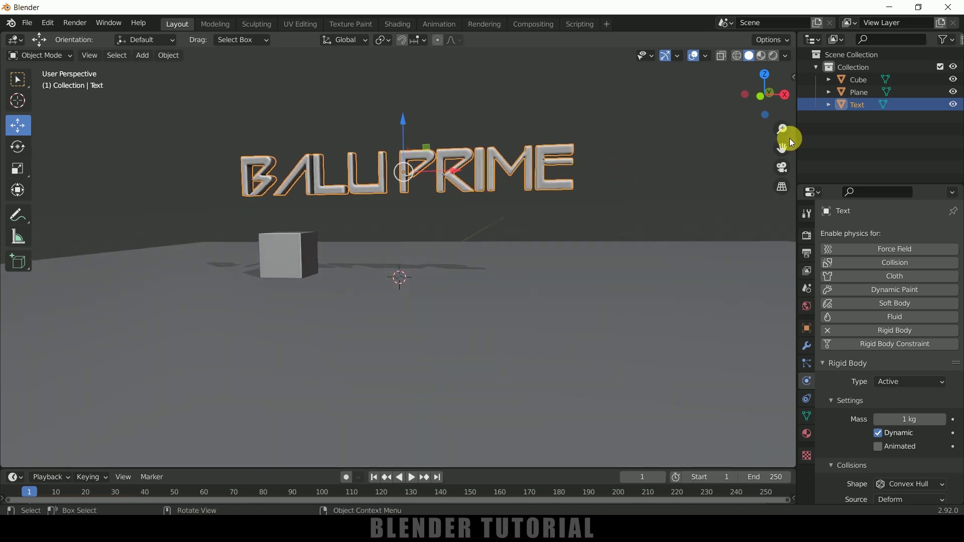
click(952, 92)
click(952, 81)
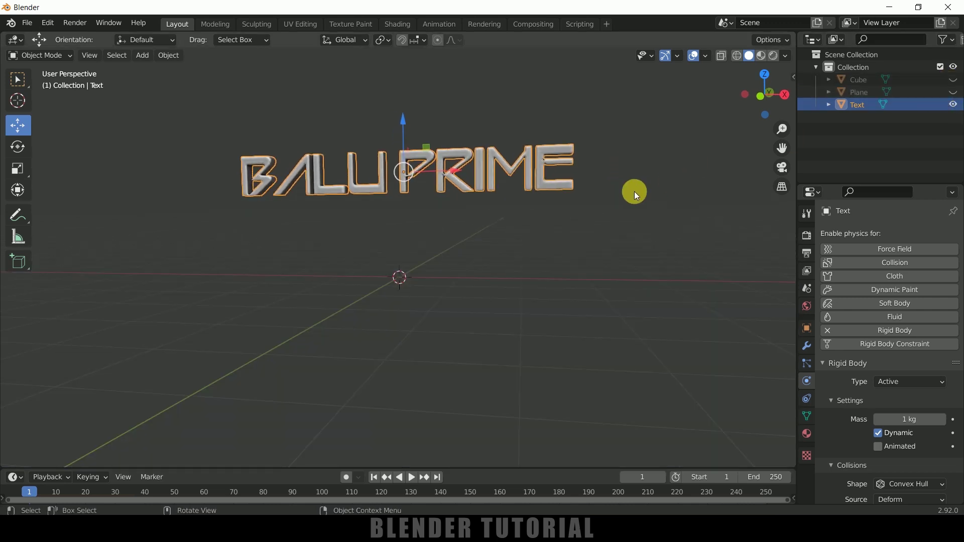
In Edit Mode, select all of the BALU PRIME mesh and bring up the Separate menu
middle_drag(634, 192, 624, 207)
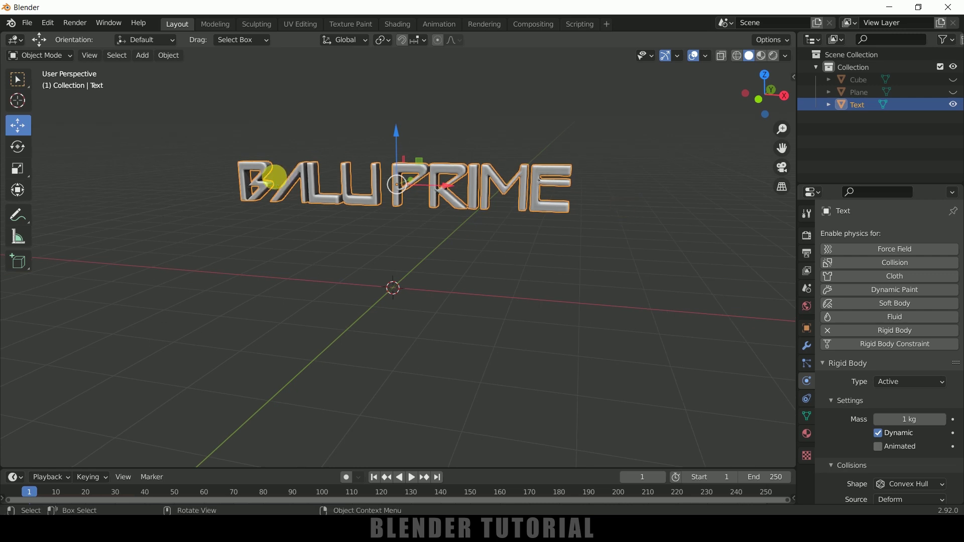
key(Tab)
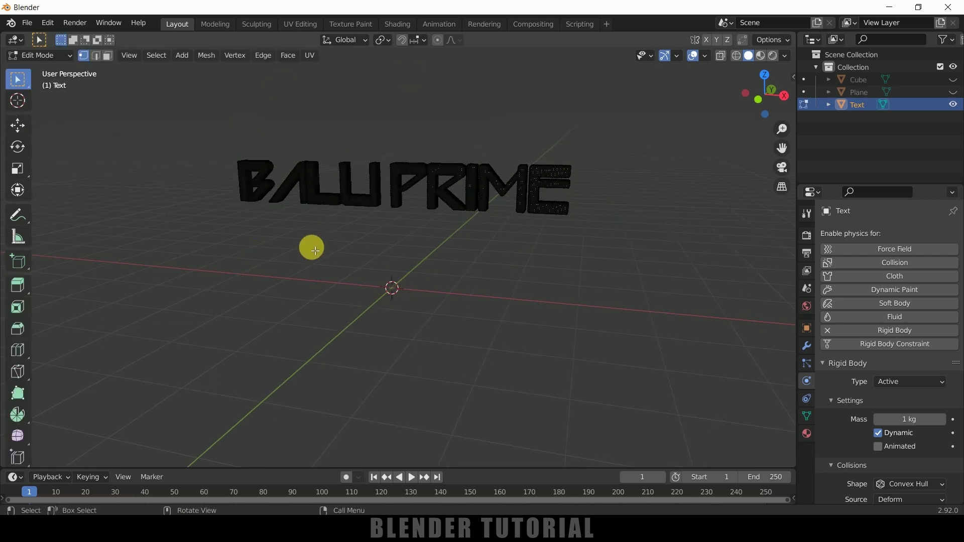
key(a)
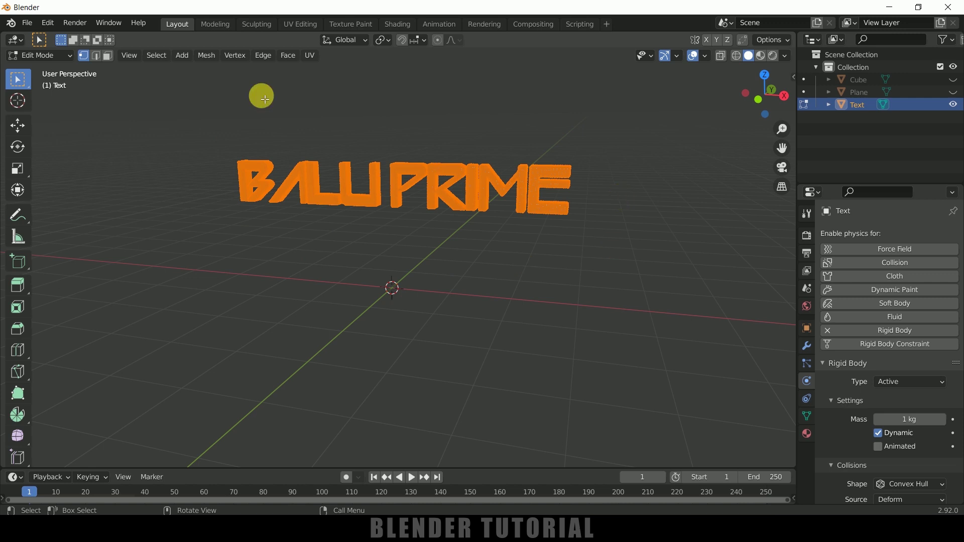
middle_drag(573, 271, 619, 293)
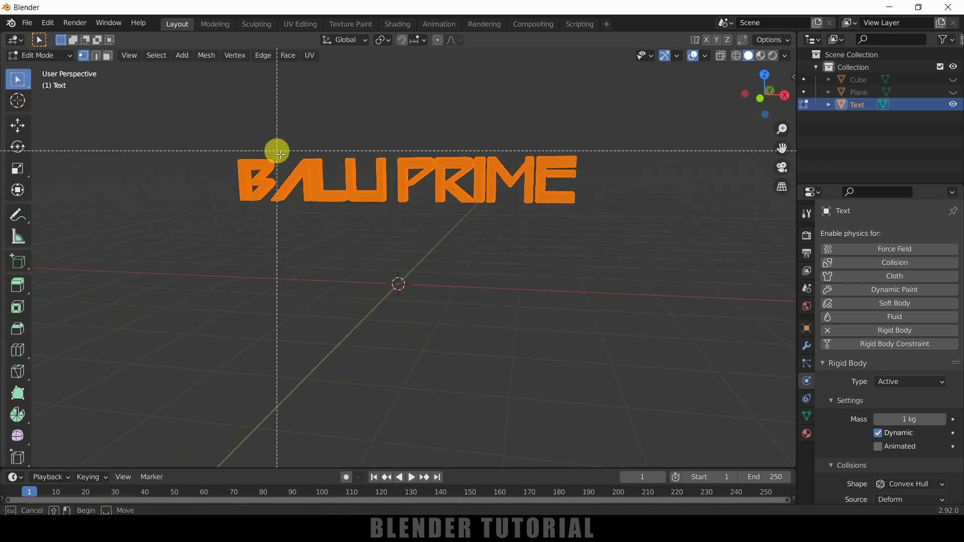
drag(194, 119, 655, 252)
mouse_move(656, 271)
middle_down()
mouse_move(473, 291)
mouse_move(400, 340)
mouse_move(651, 287)
middle_up()
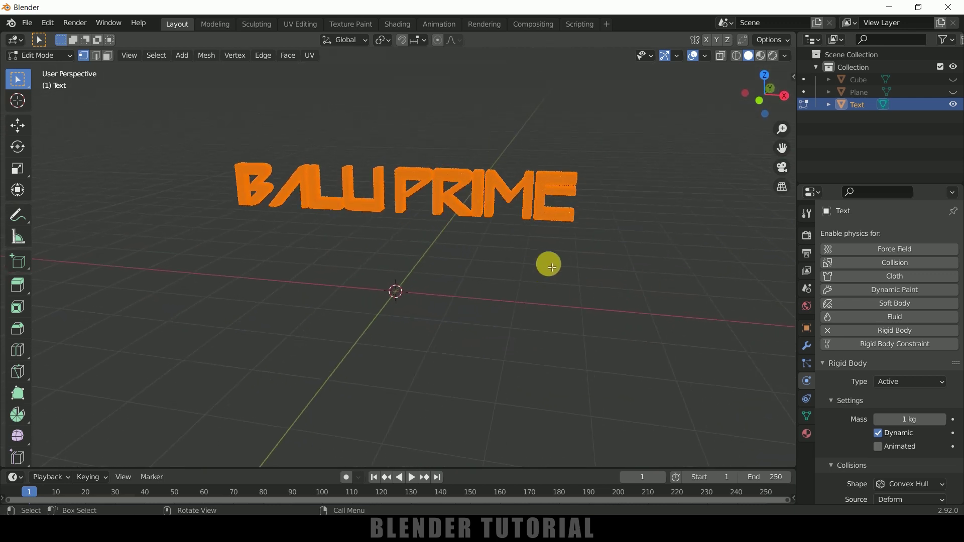
key(p)
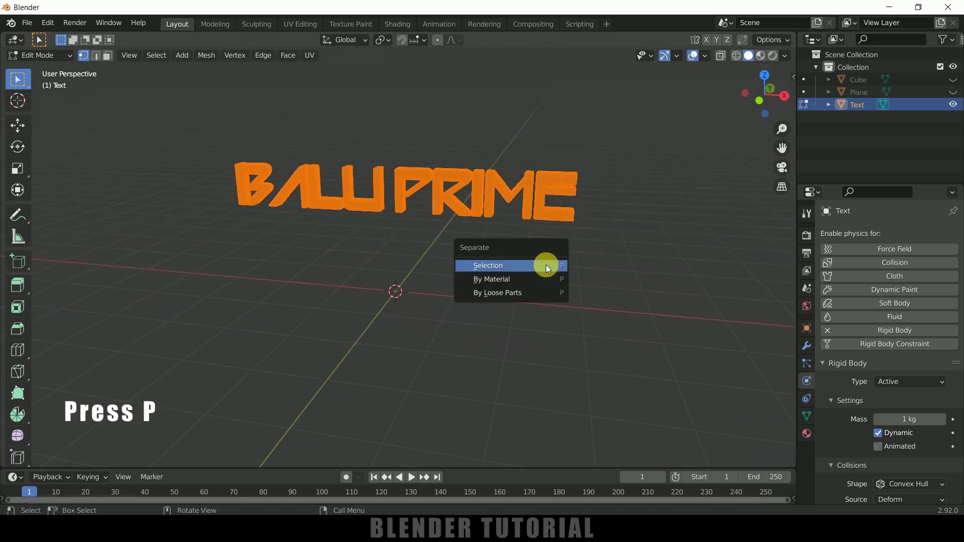
Separate the text by loose parts, check pieces Text.001, .002, .003 and .007, and return to Object Mode
click(496, 294)
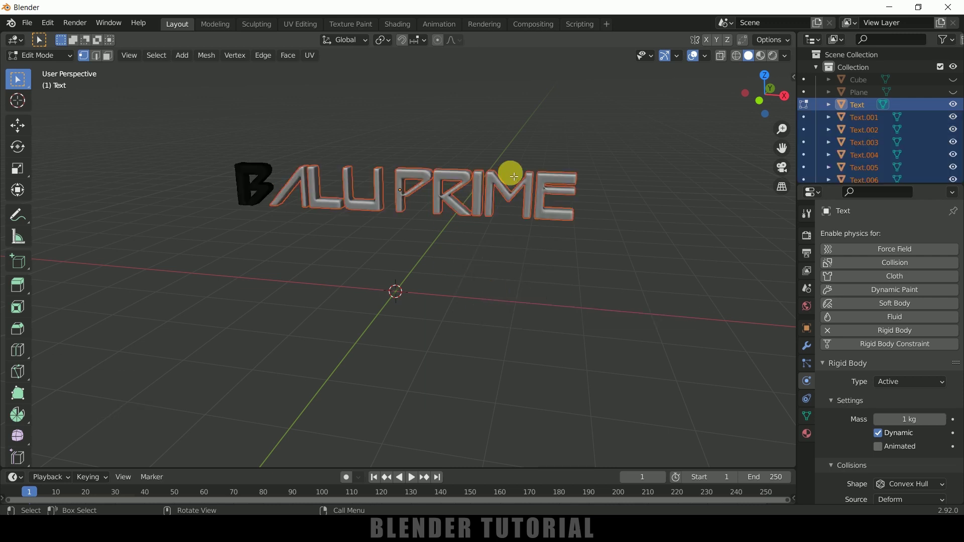
click(863, 122)
click(858, 129)
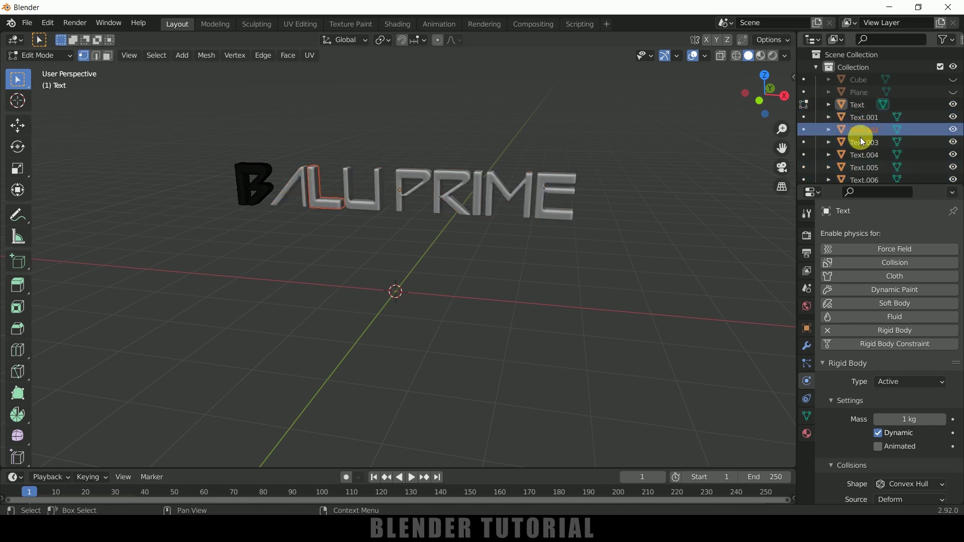
click(860, 141)
scroll(859, 145, down, 2)
click(863, 159)
middle_drag(673, 196, 633, 207)
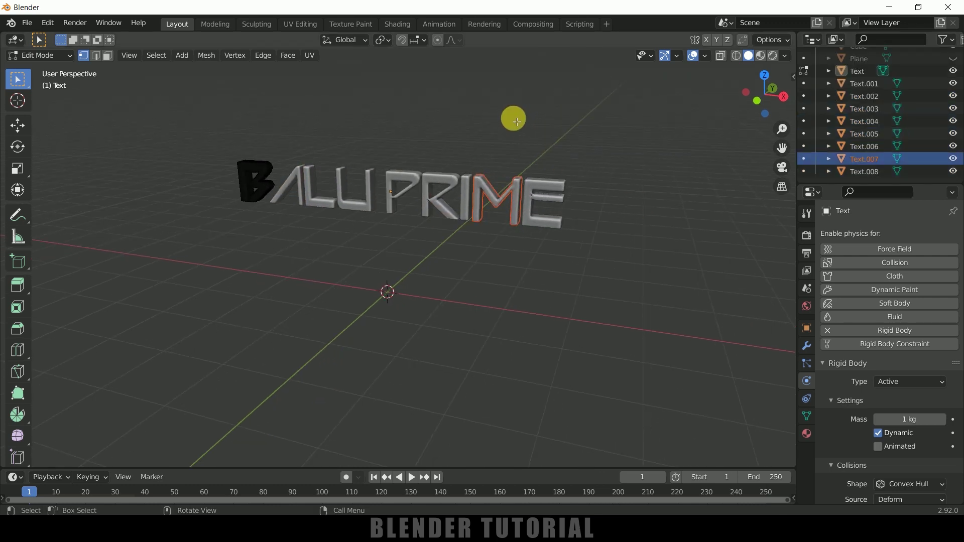
key(Tab)
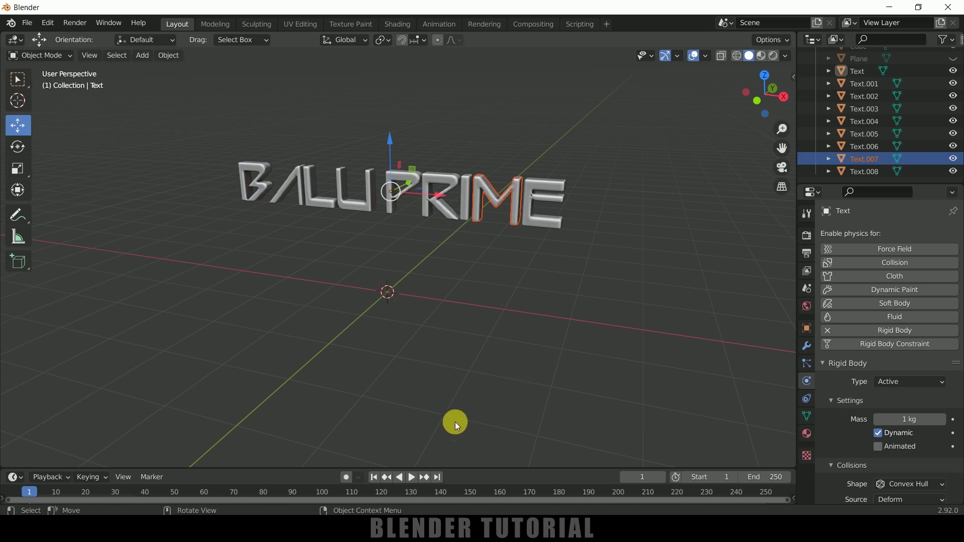
Unhide the Plane and Cube, preview the separate letters falling, and rewind to frame 1
scroll(866, 103, up, 3)
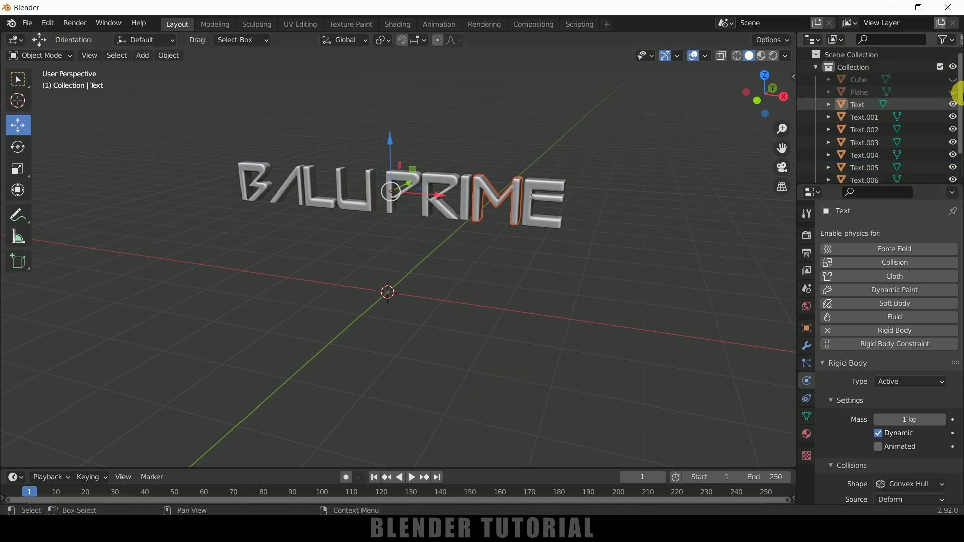
click(952, 92)
click(953, 80)
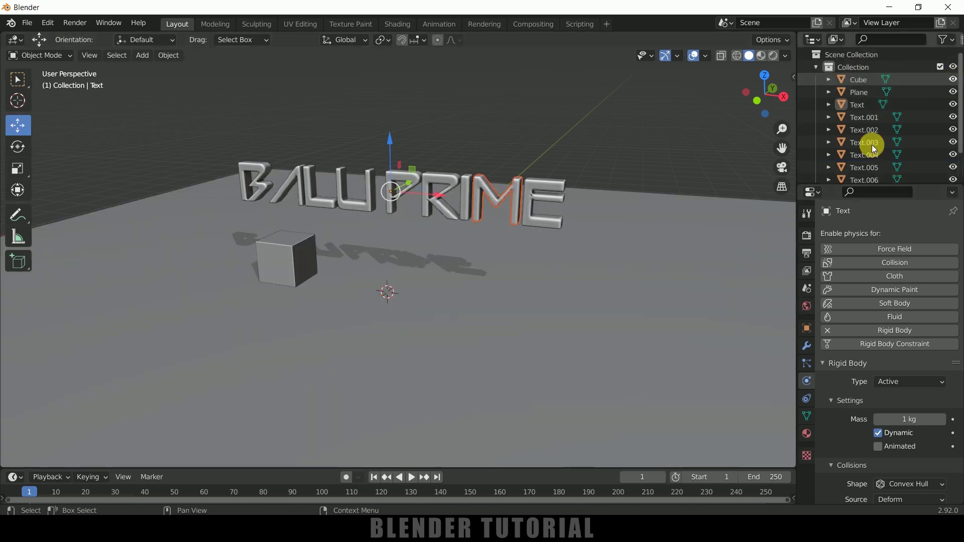
click(413, 479)
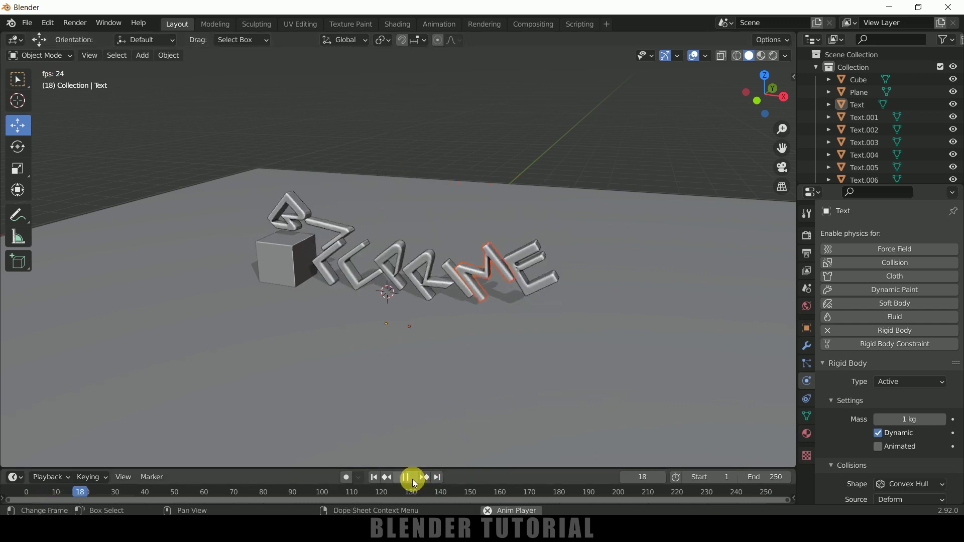
click(412, 481)
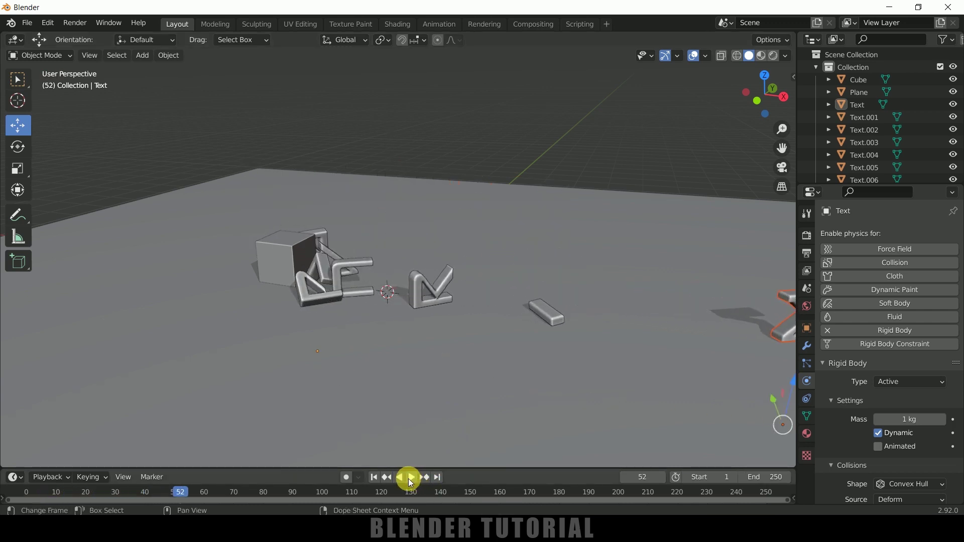
click(376, 479)
middle_drag(511, 364, 511, 348)
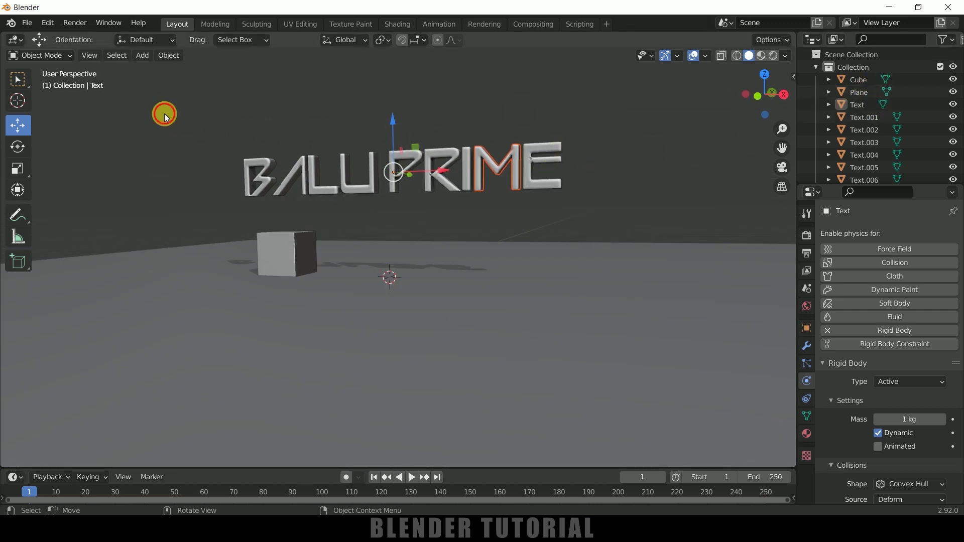
Set Origin to Geometry for all the BALU PRIME letters at once
drag(166, 118, 646, 195)
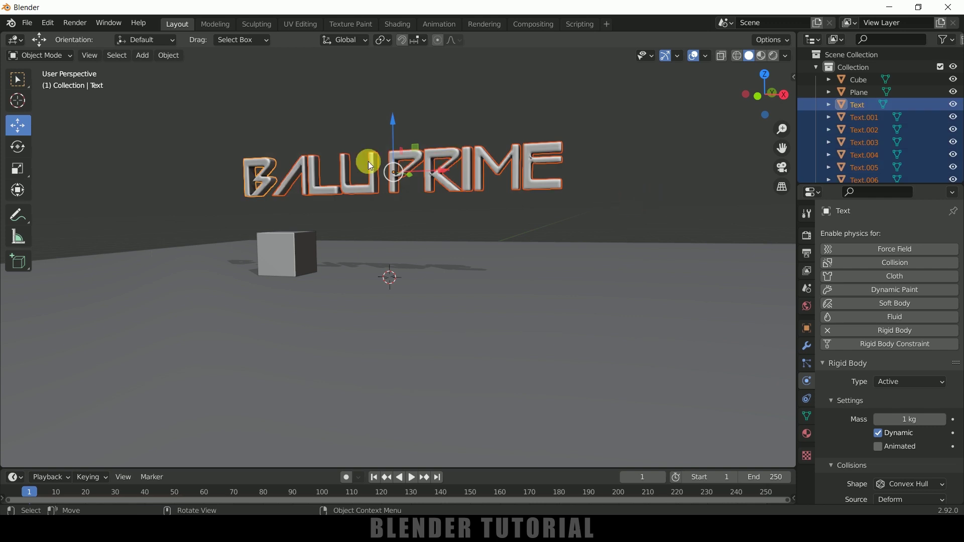
click(168, 56)
mouse_move(177, 79)
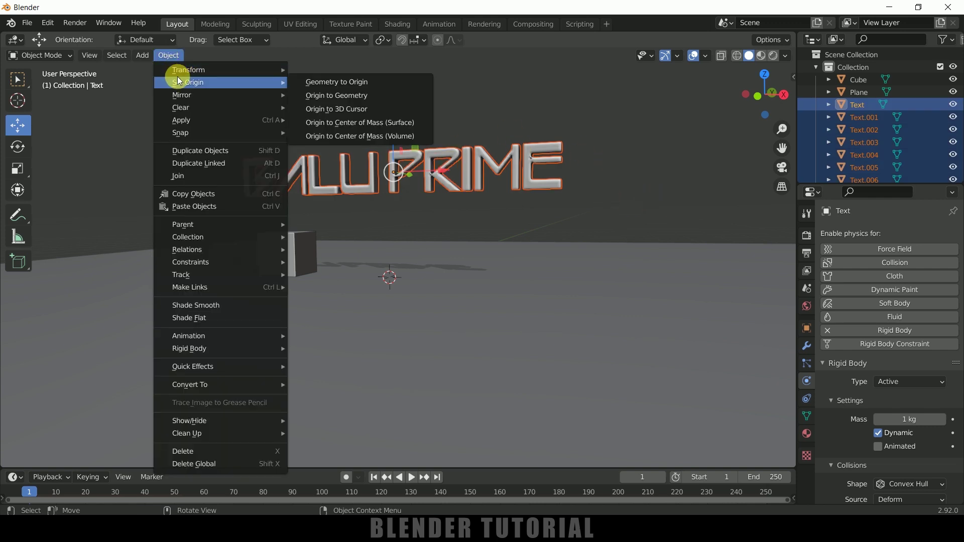
click(348, 97)
click(284, 111)
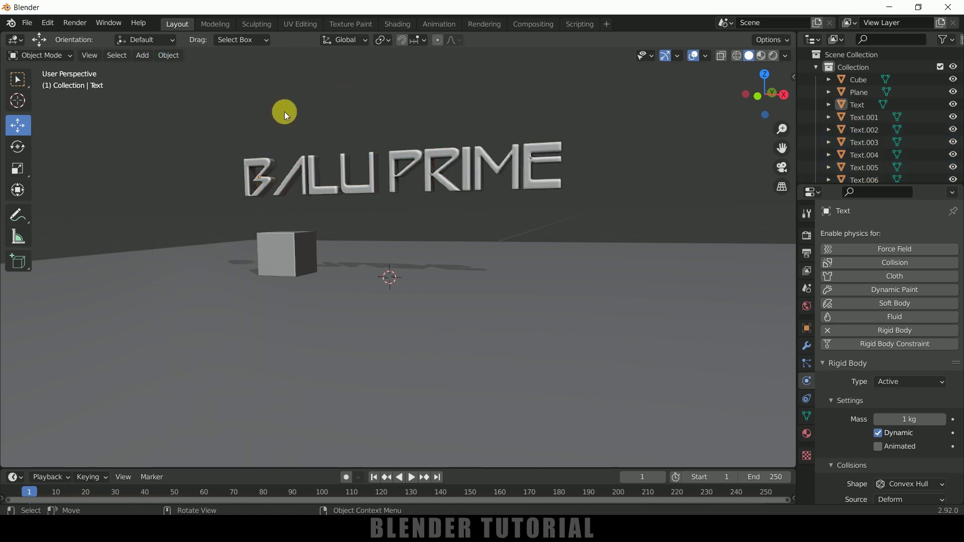
Check the origins of the B, A, L and U letters, then preview the fall and rewind to frame 1
click(265, 154)
scroll(271, 191, up, 4)
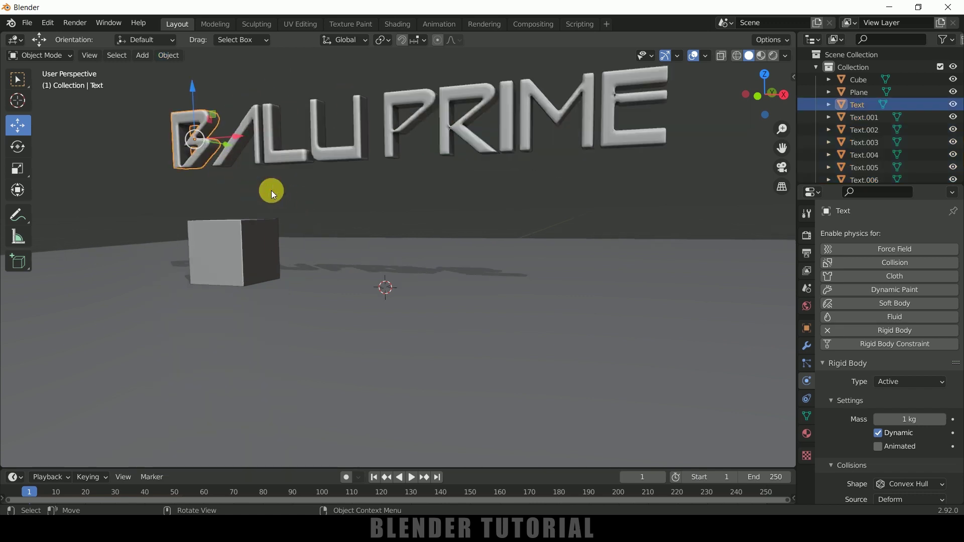
shift+middle_drag(302, 179, 345, 210)
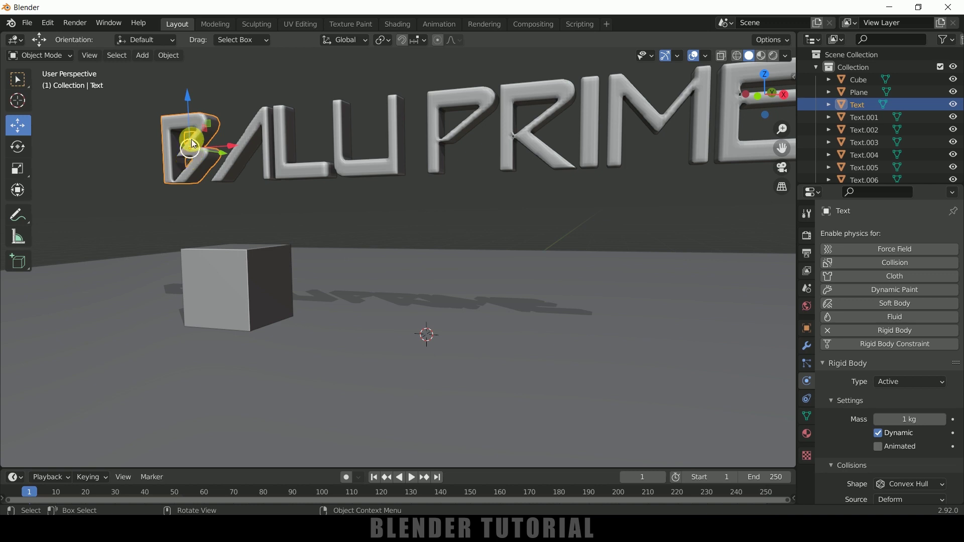
click(246, 153)
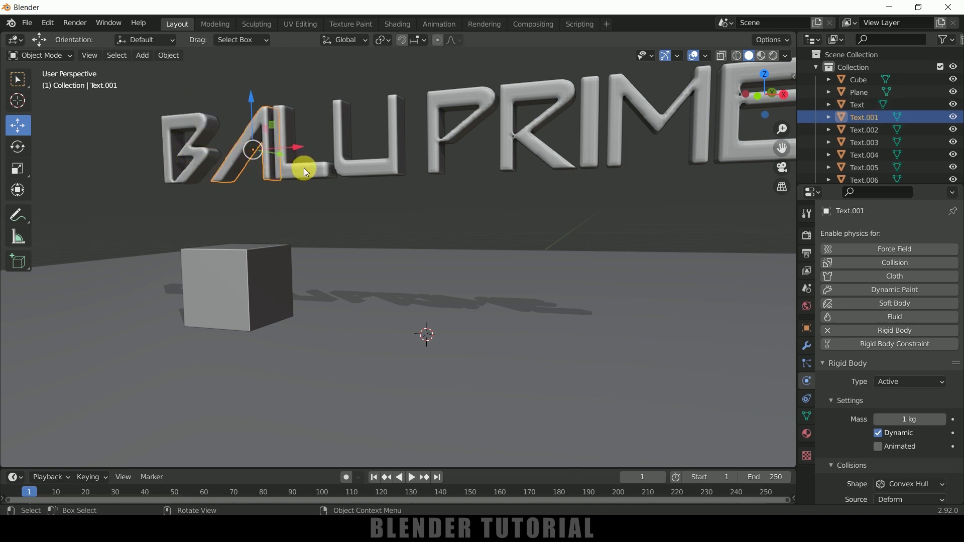
click(339, 176)
click(374, 167)
scroll(382, 184, down, 4)
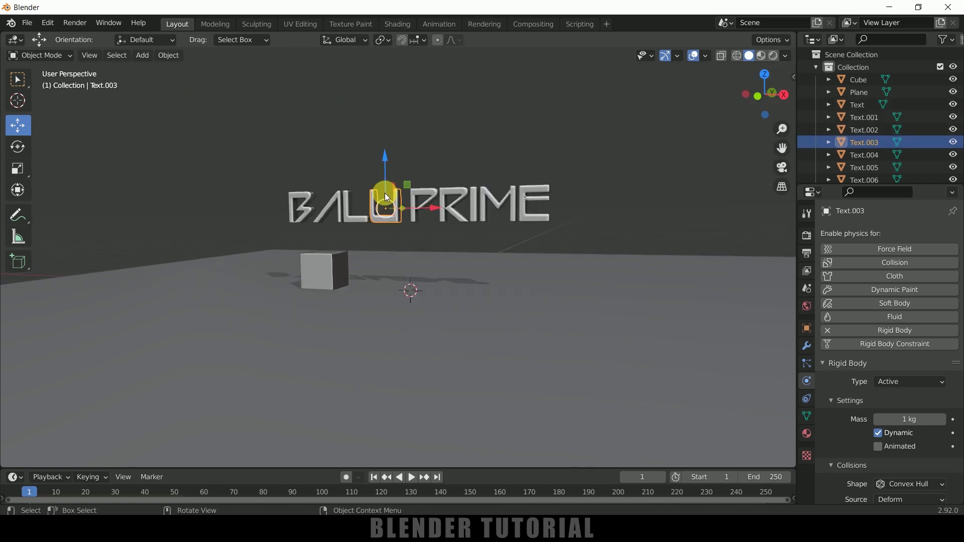
click(413, 478)
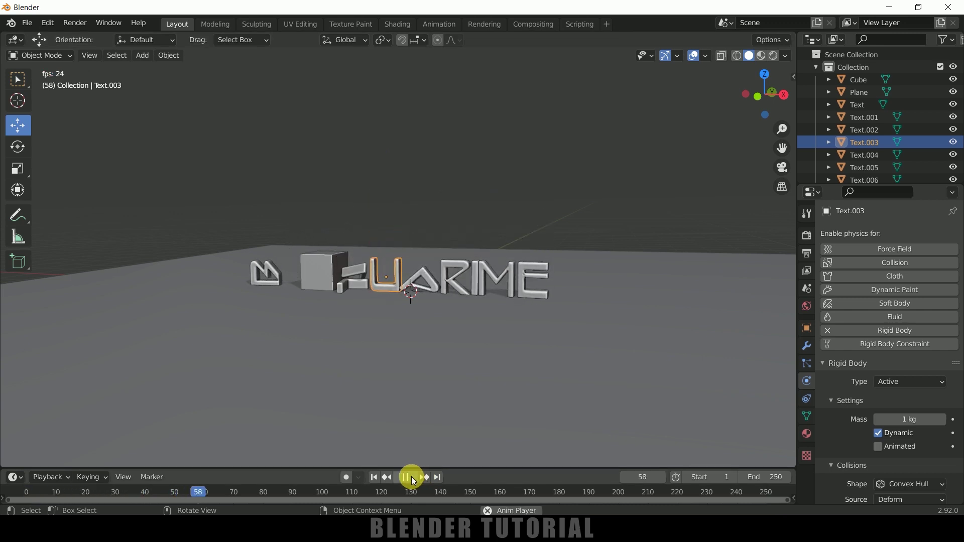
click(407, 477)
click(374, 478)
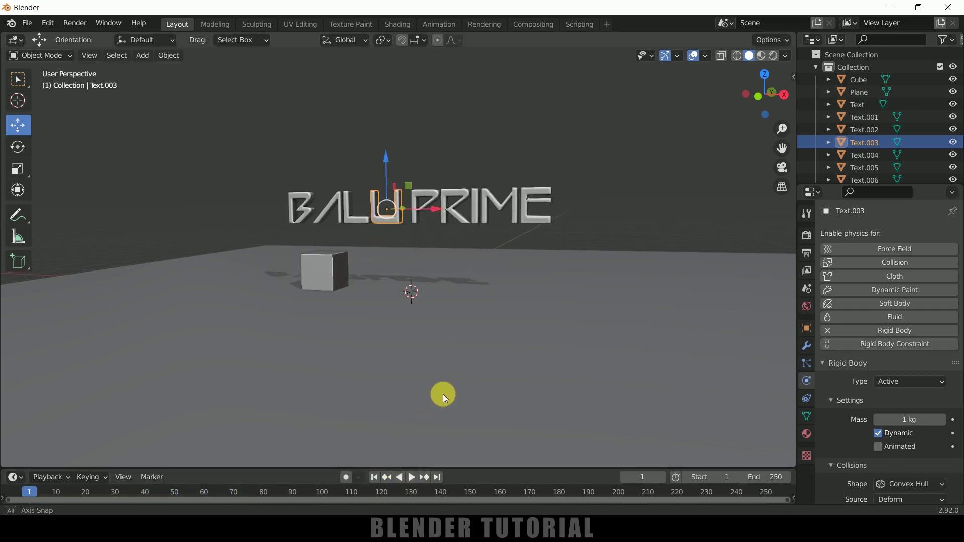
Set the Plane's bounciness to 0.808, test the bounce, and rewind to frame 1
middle_drag(443, 393, 484, 350)
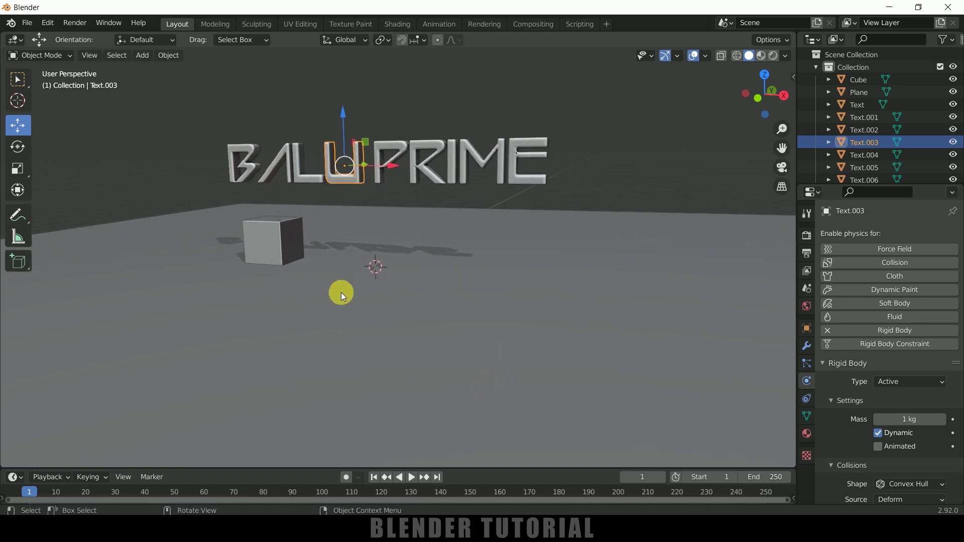
click(357, 303)
scroll(869, 414, down, 3)
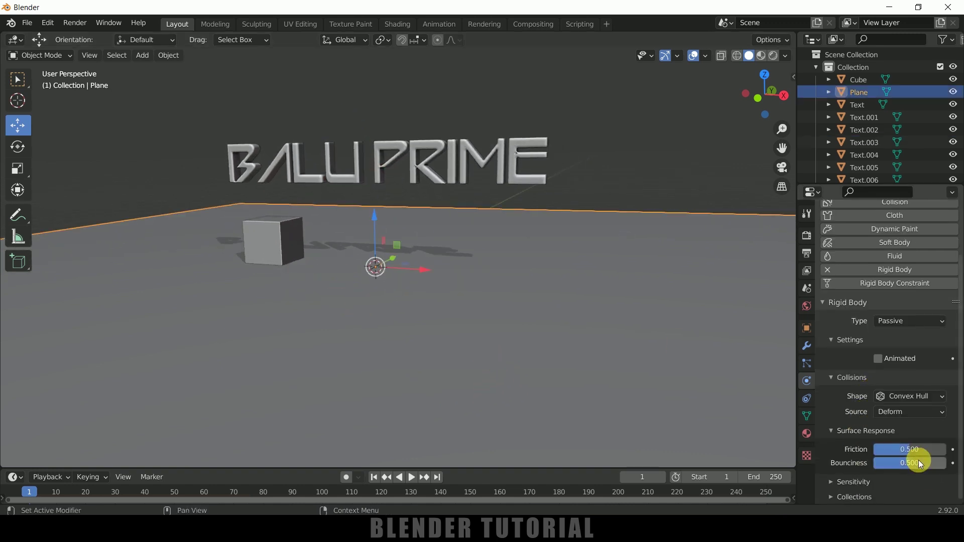
drag(918, 460, 919, 462)
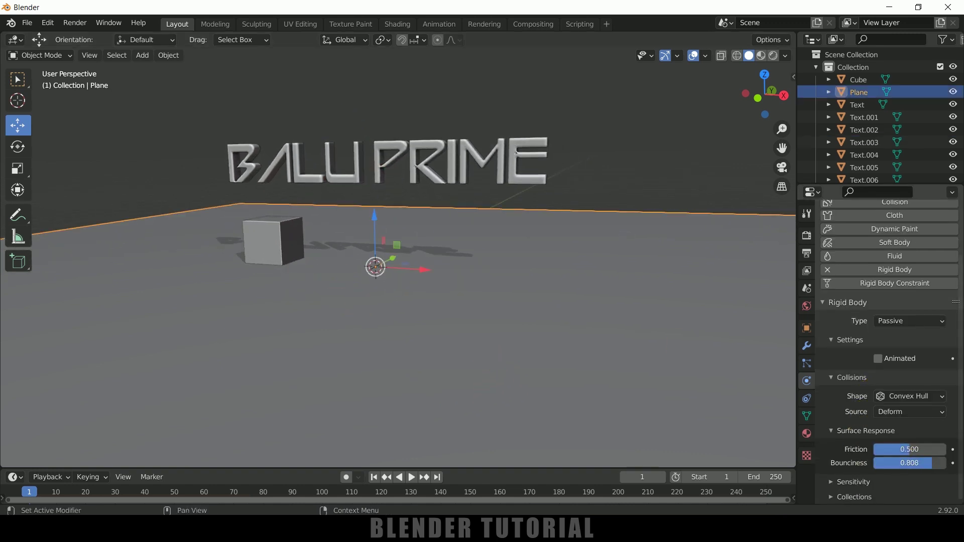
click(414, 477)
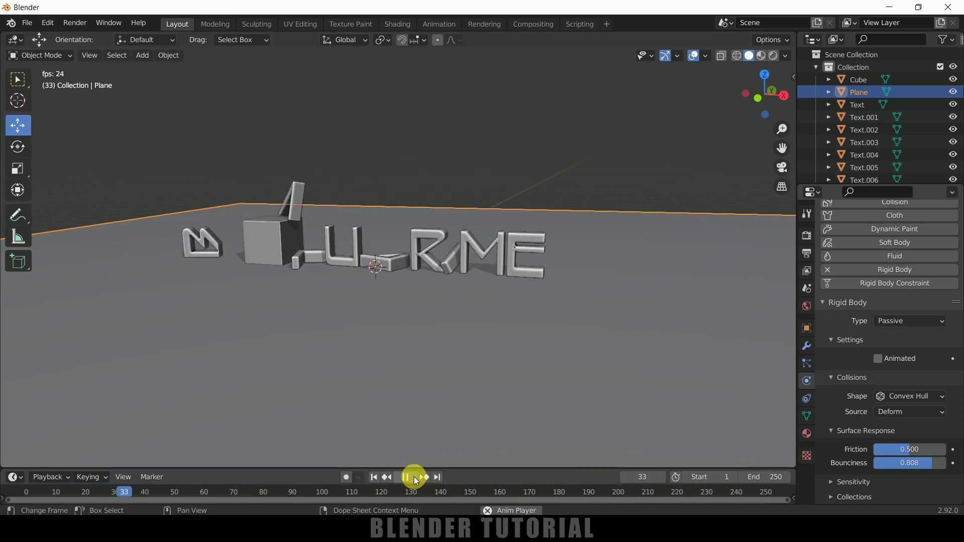
click(413, 477)
click(374, 476)
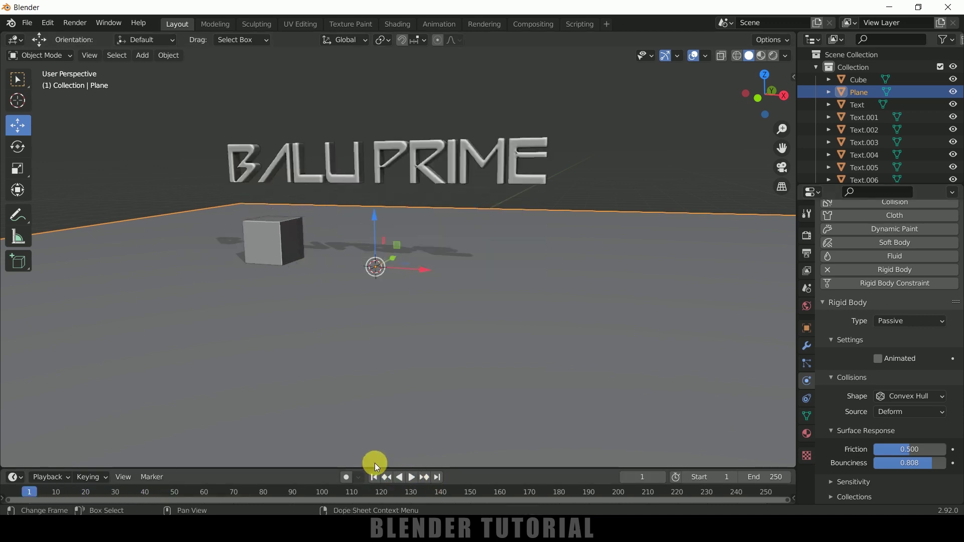
Set the Cube's bounciness to 0.562, replay the fall, and rewind to frame 1
click(257, 234)
drag(881, 461, 915, 462)
click(411, 477)
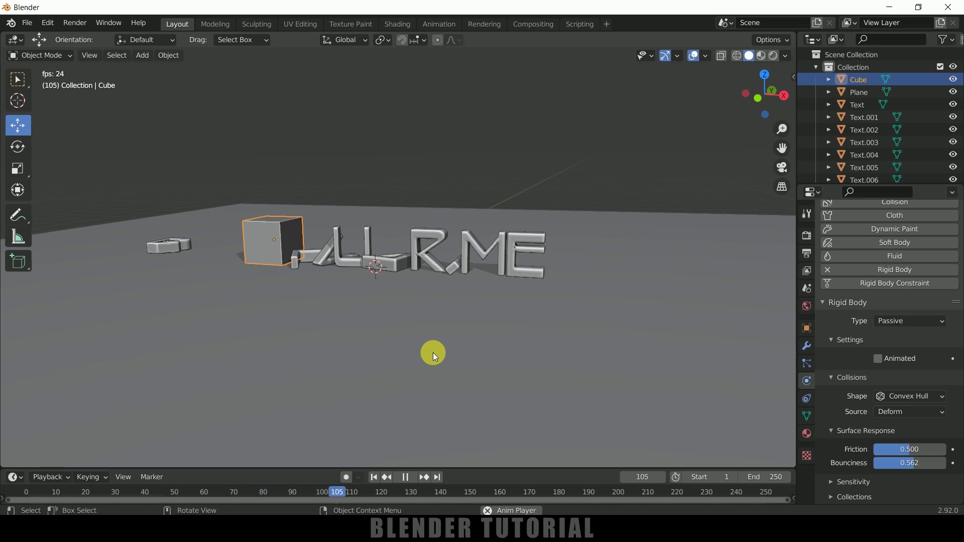
click(374, 477)
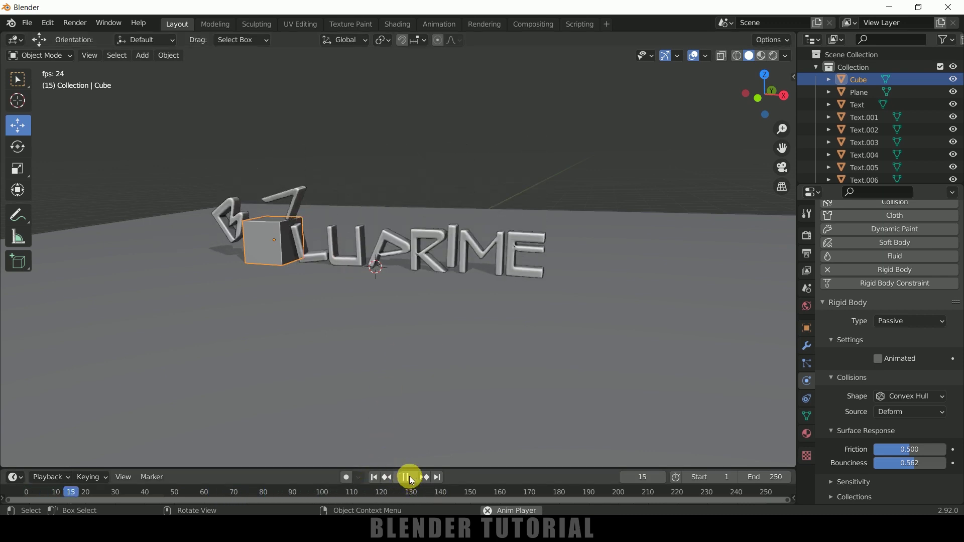
click(405, 476)
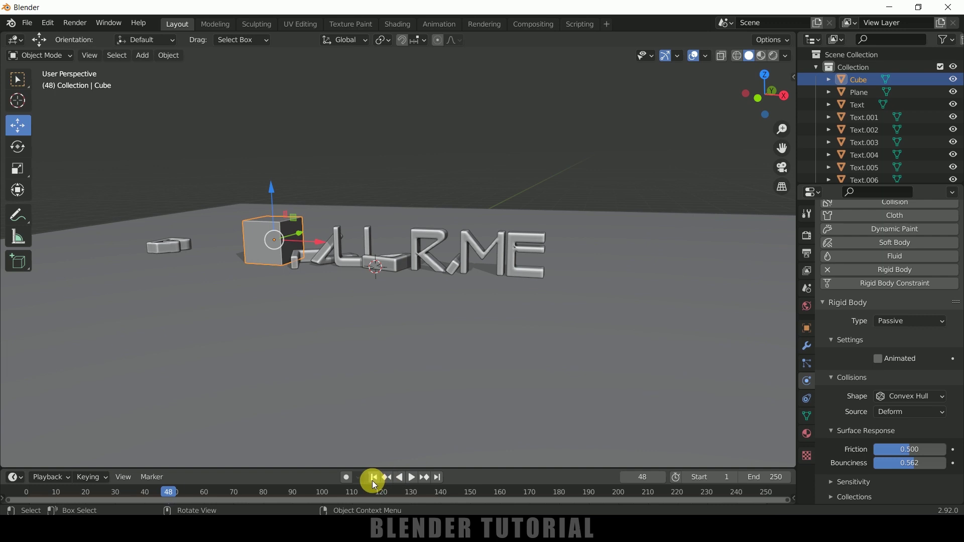
click(373, 477)
Replay the letters bouncing twice more, rewinding to frame 1 each time
click(409, 477)
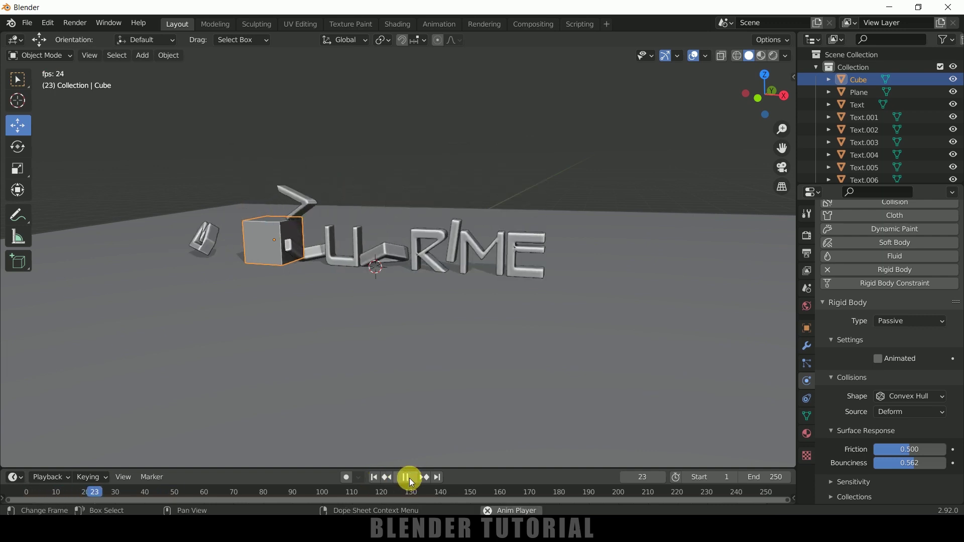
click(408, 477)
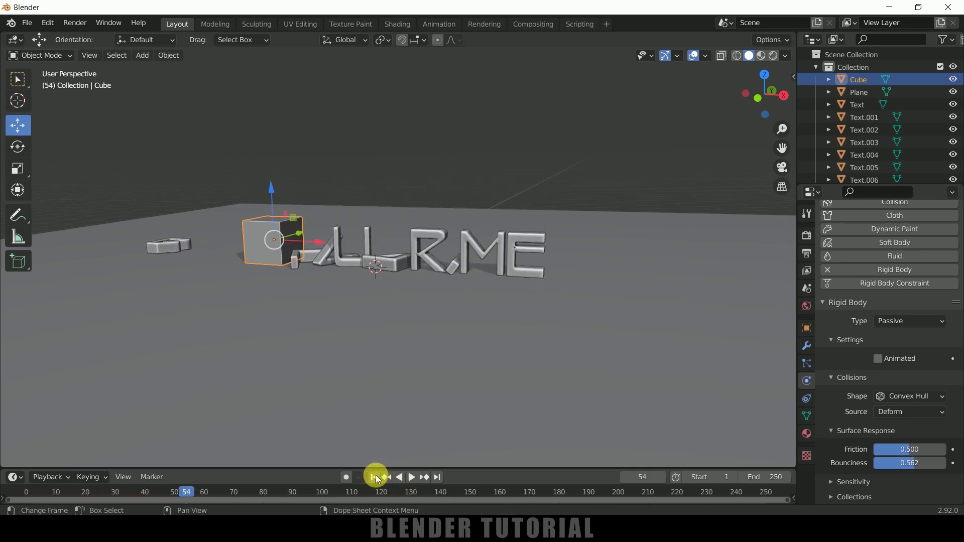
click(374, 477)
click(409, 477)
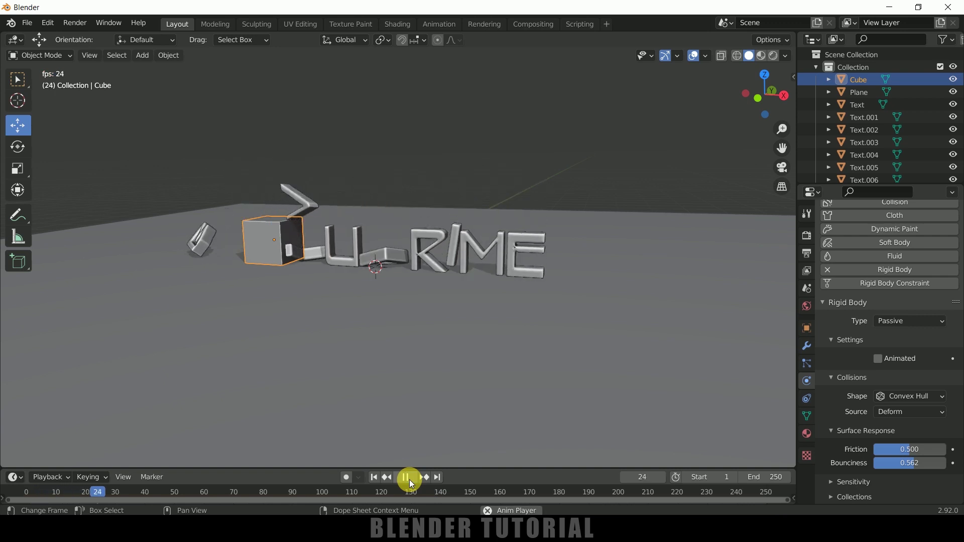
click(408, 480)
click(375, 477)
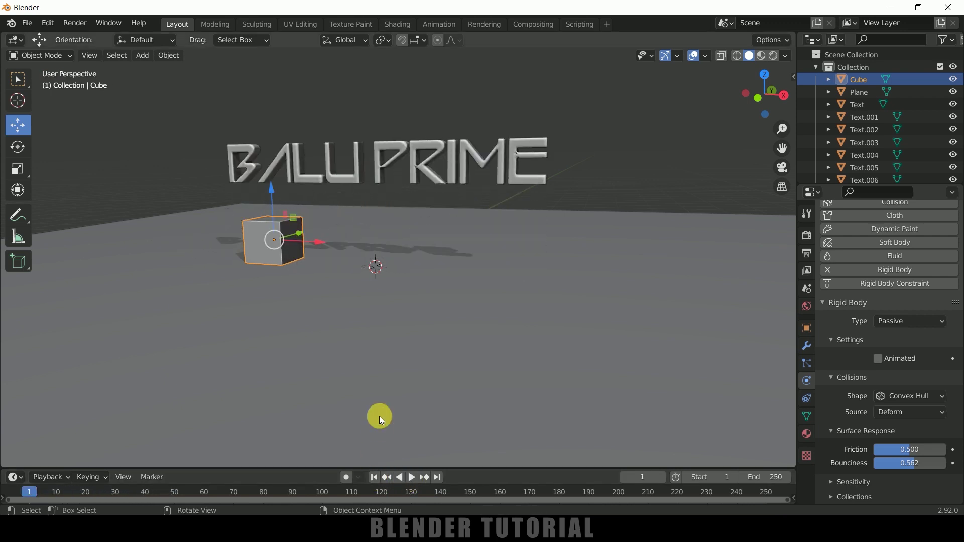